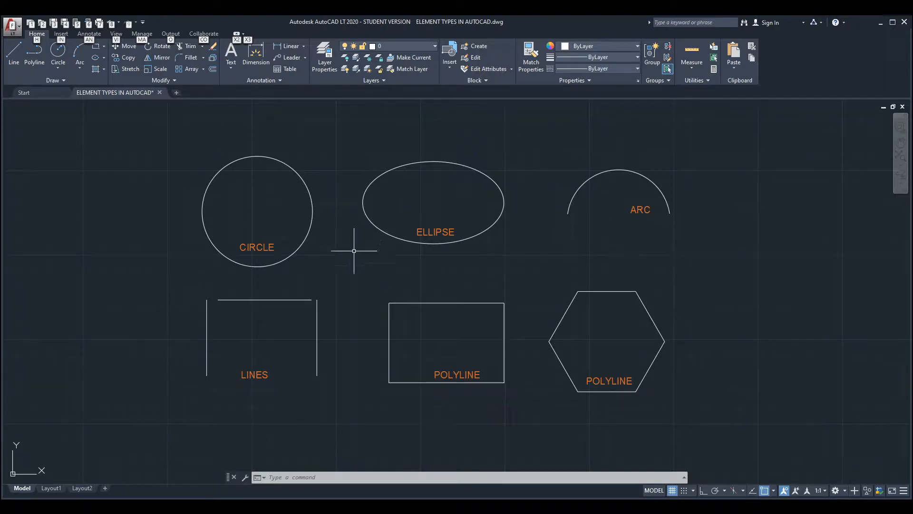
left_click(338, 211)
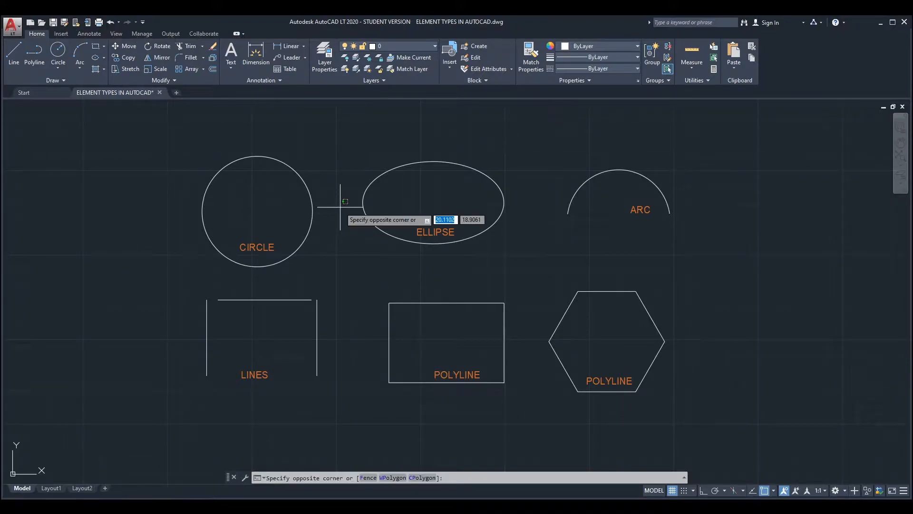
left_click(349, 226)
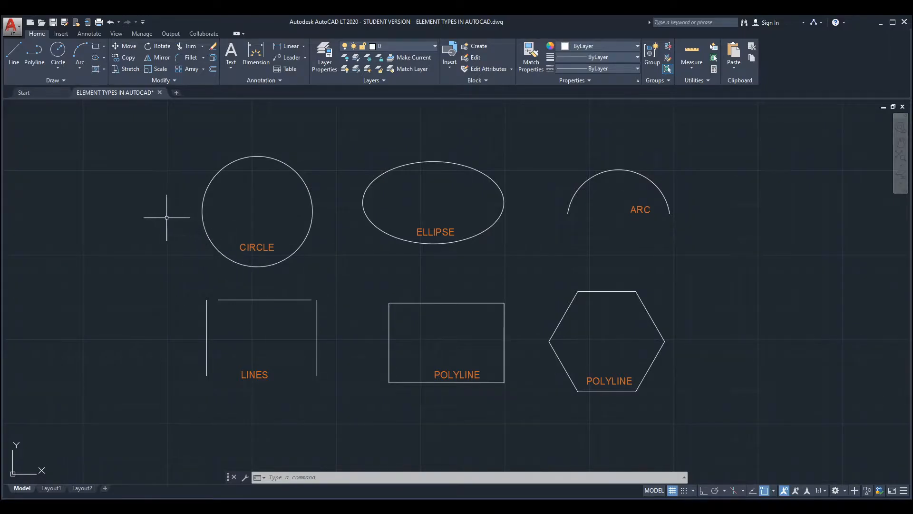
middle_click_drag(144, 219, 165, 232)
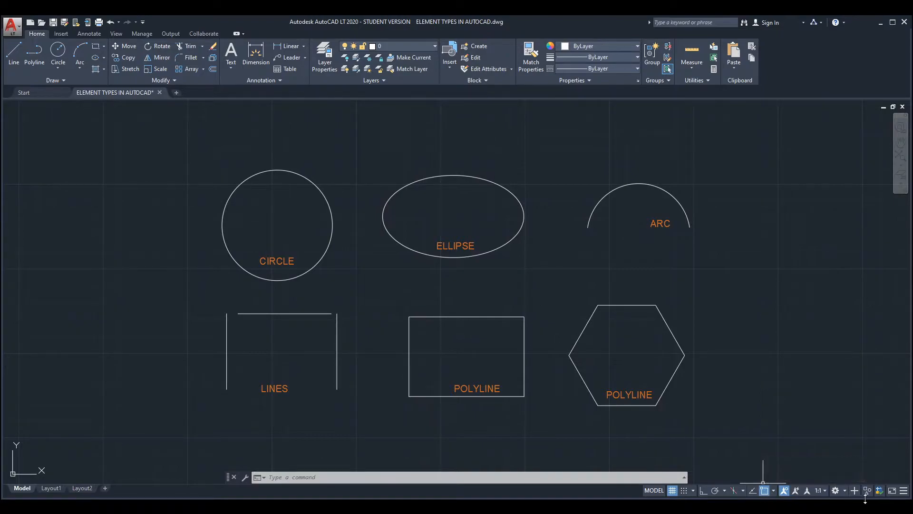
Step: Check that 2D Object Snap is available in the status bar and review which object snap modes are enabled
left_click(903, 491)
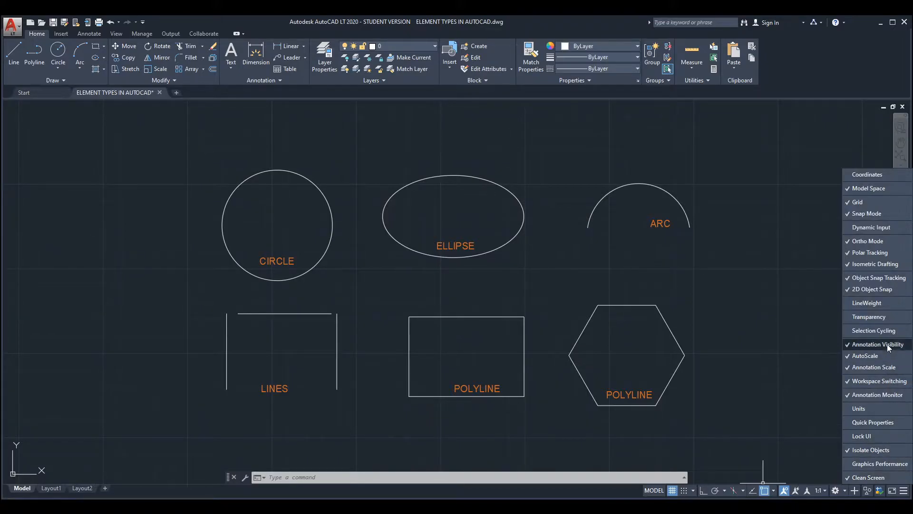
left_click(852, 289)
left_click(865, 289)
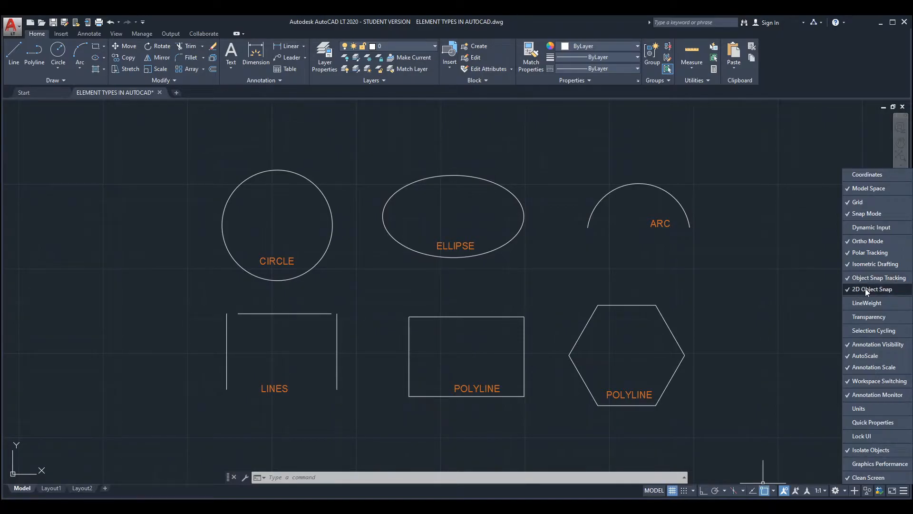
left_click(774, 491)
left_click(774, 492)
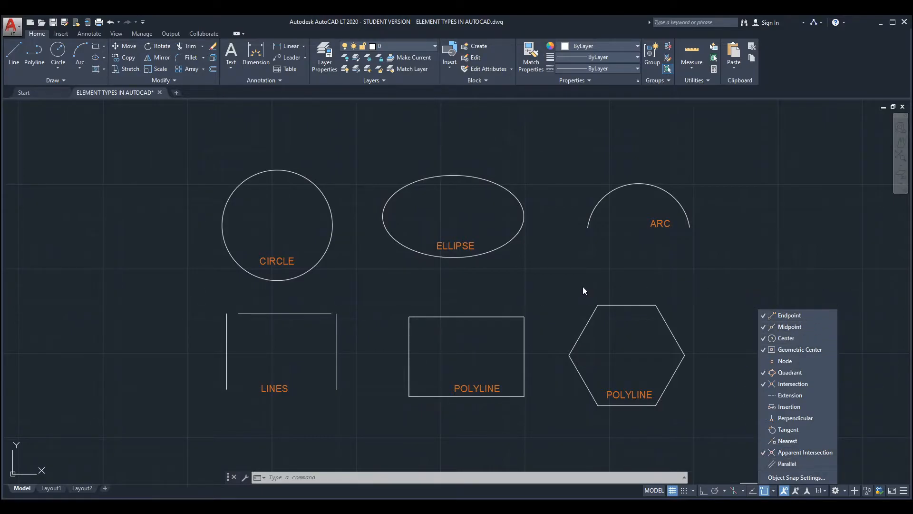
left_click(709, 286)
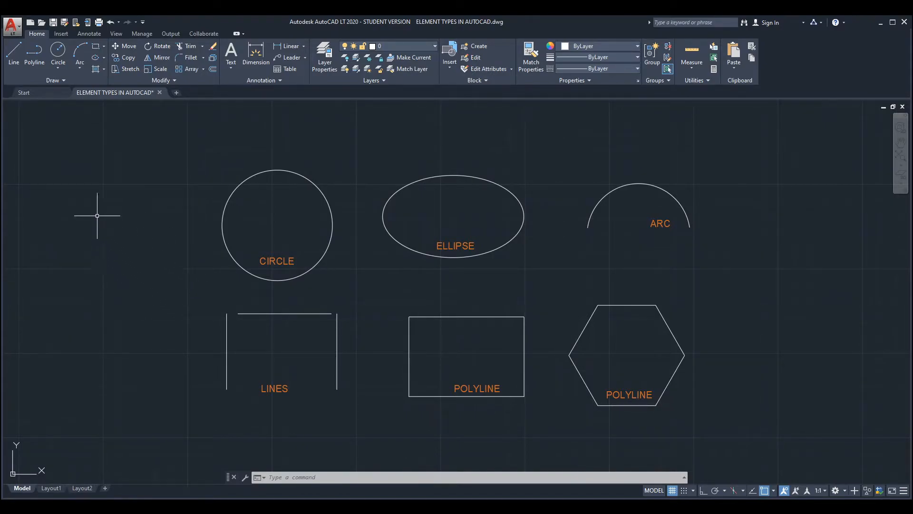
Step: Draw a sloping line about 4.1 units long from empty space to the upper endpoint of the first vertical line in the LINES group
left_click(19, 55)
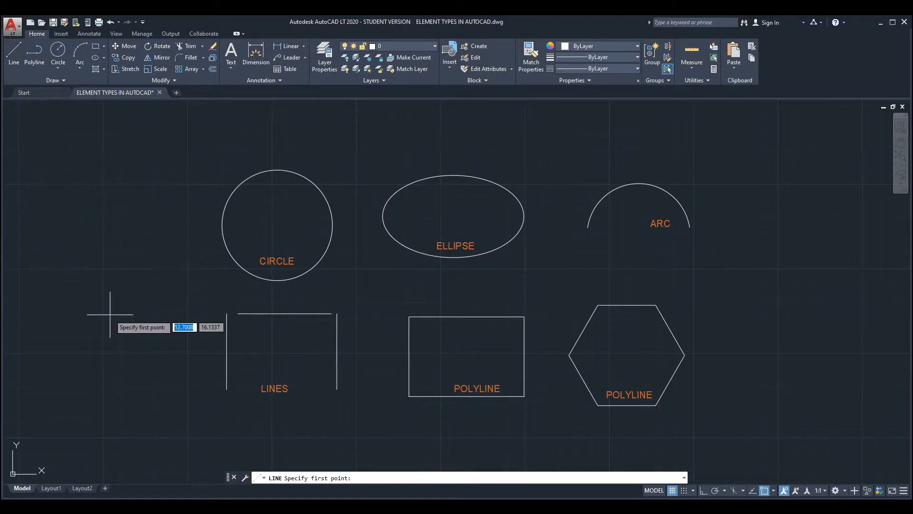
left_click(95, 276)
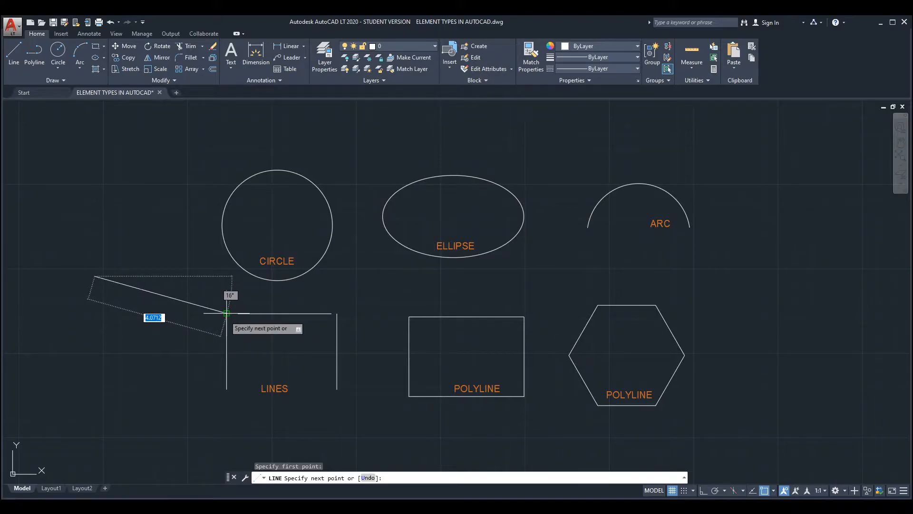
left_click(227, 313)
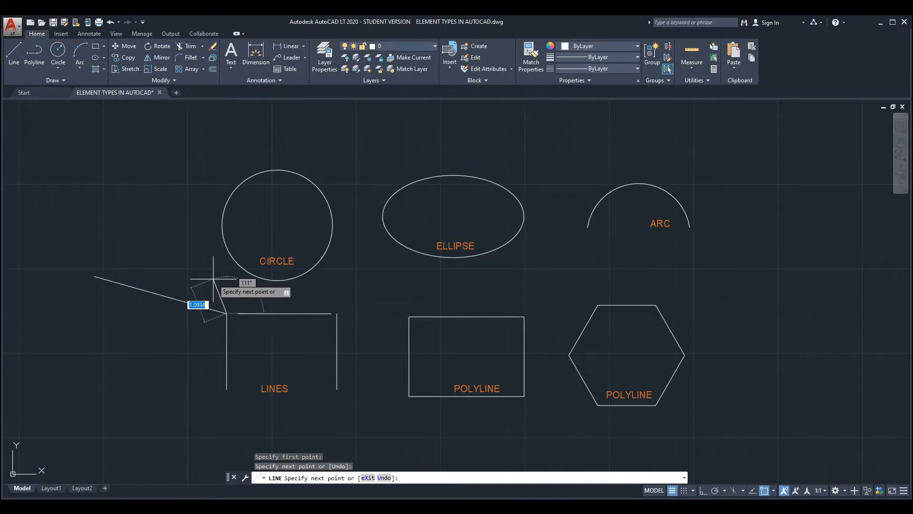
key("Return")
Step: Draw a second sloping line about 4.9 units long from empty space to the midpoint of the same vertical line
scroll(204, 298, "up", 10)
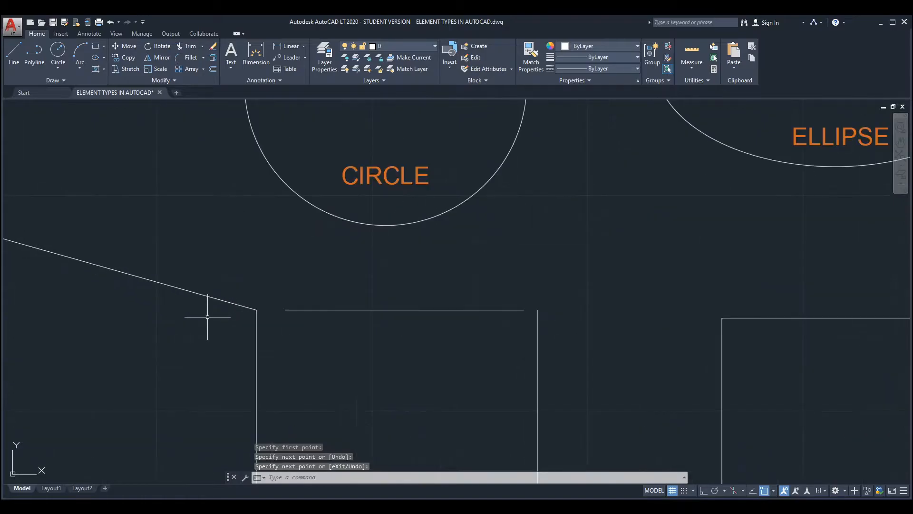
scroll(316, 326, "down", 5)
scroll(305, 310, "up", 3)
middle_click_drag(401, 330, 292, 299)
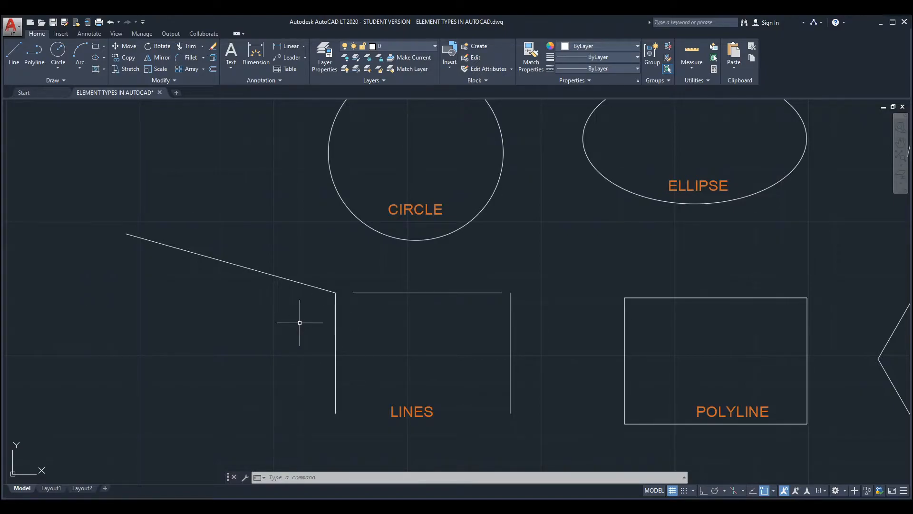
left_click(13, 51)
left_click(82, 290)
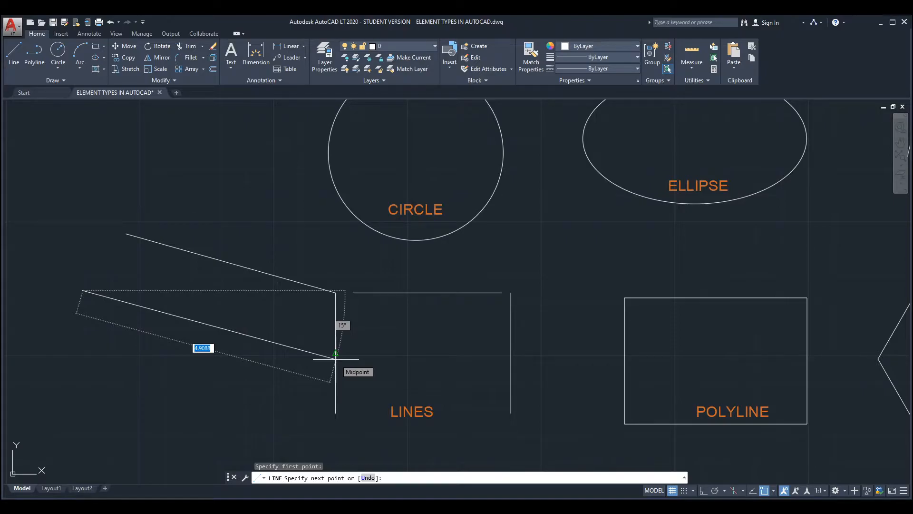
left_click(335, 354)
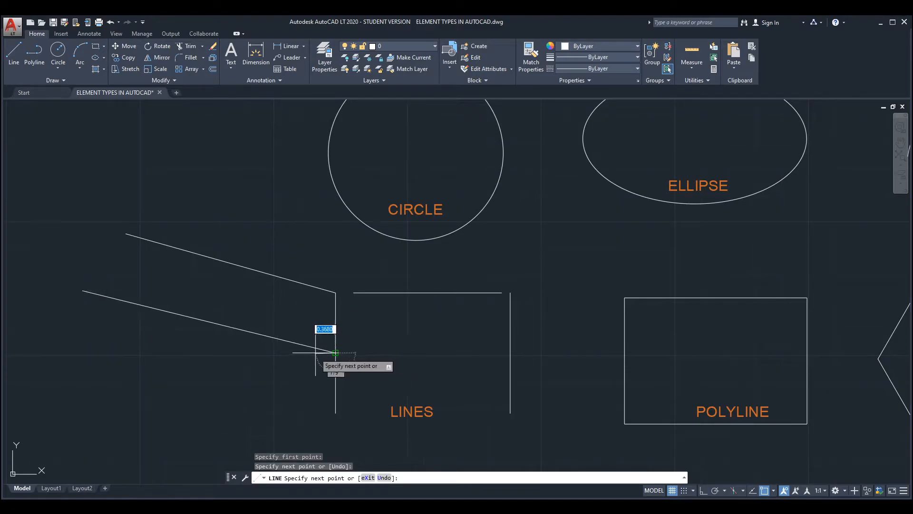
key("Return")
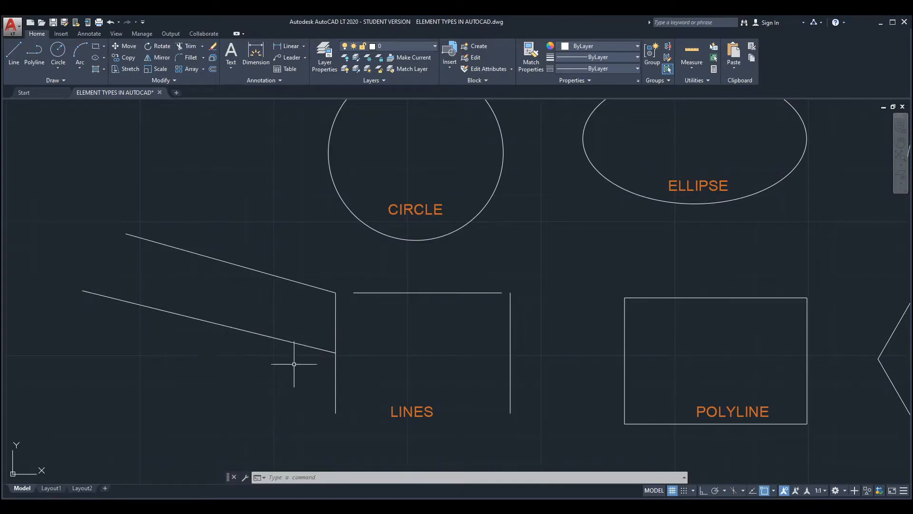
left_click(275, 273)
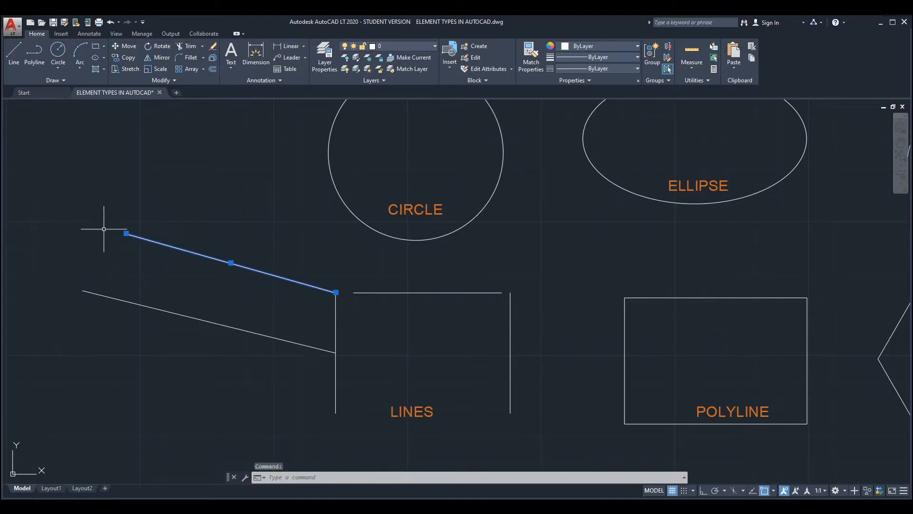
key("Escape")
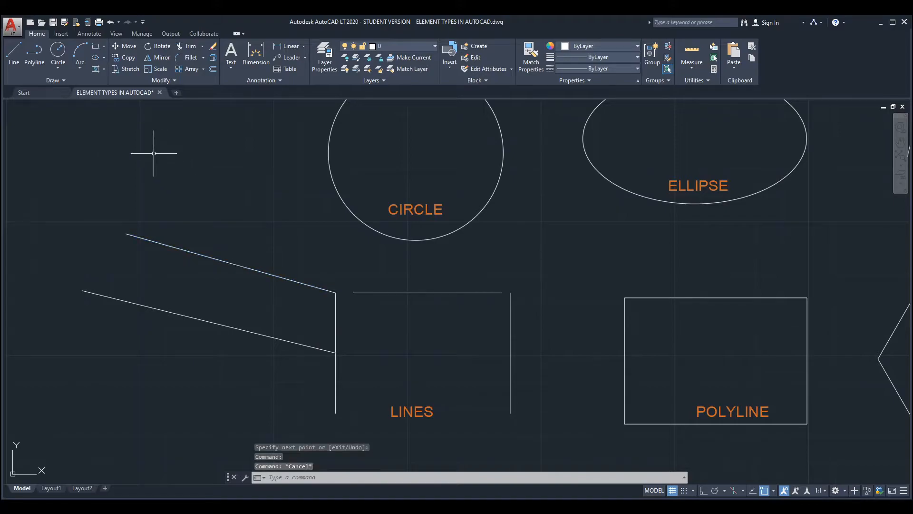
Step: Draw a third line about 4.6 units long from empty space to the lower endpoint of the same vertical line
left_click(15, 63)
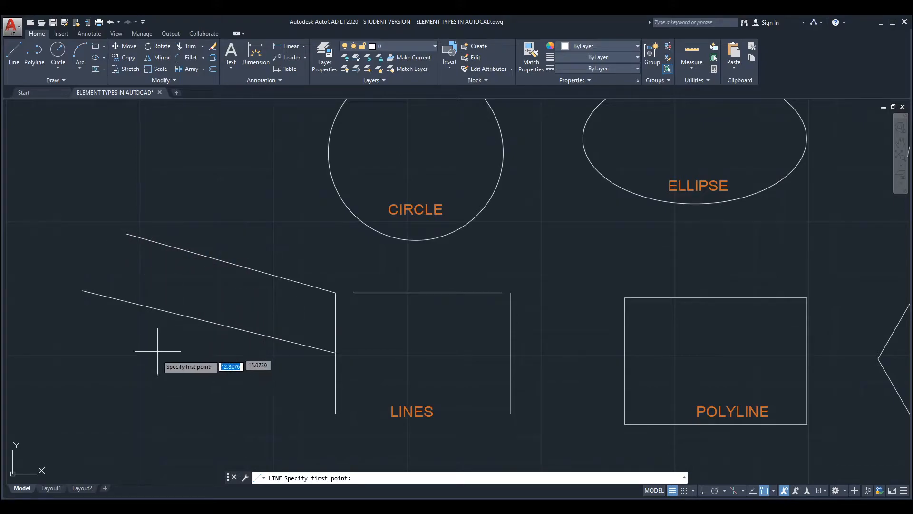
left_click(91, 437)
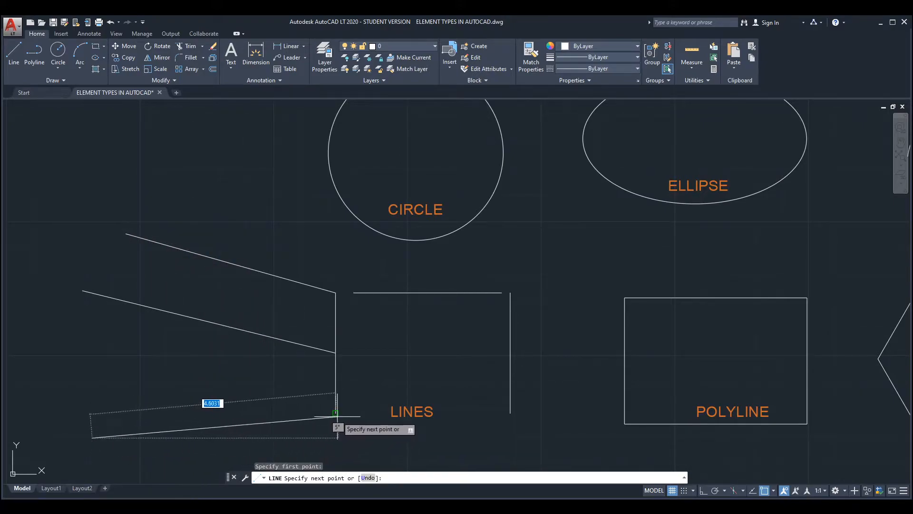
left_click(301, 417)
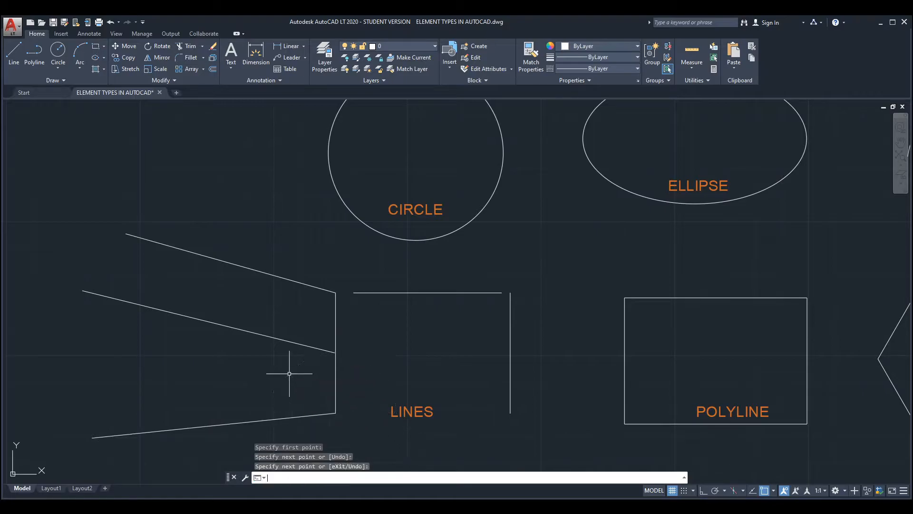
key("Return")
Step: Draw a two-segment line connecting the midpoints of the three sloping lines, from the upper one through the middle one to the lower one
left_click(14, 52)
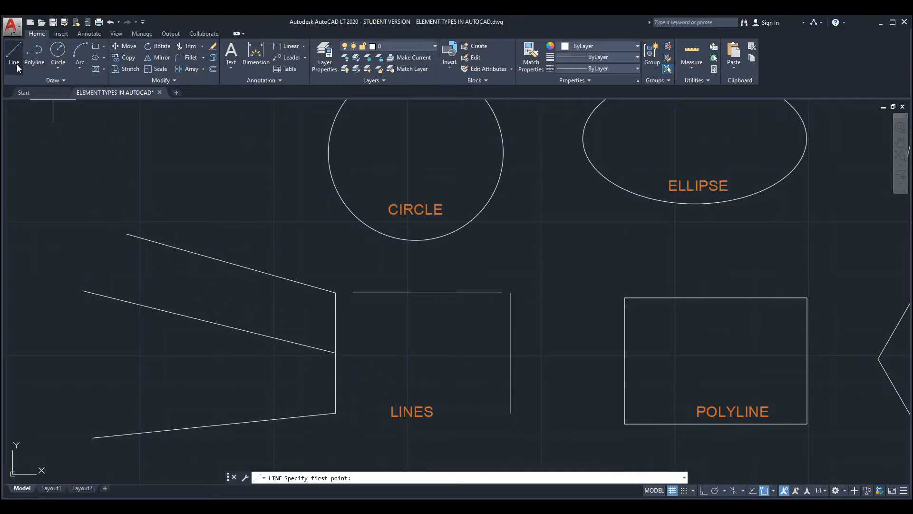
left_click(230, 262)
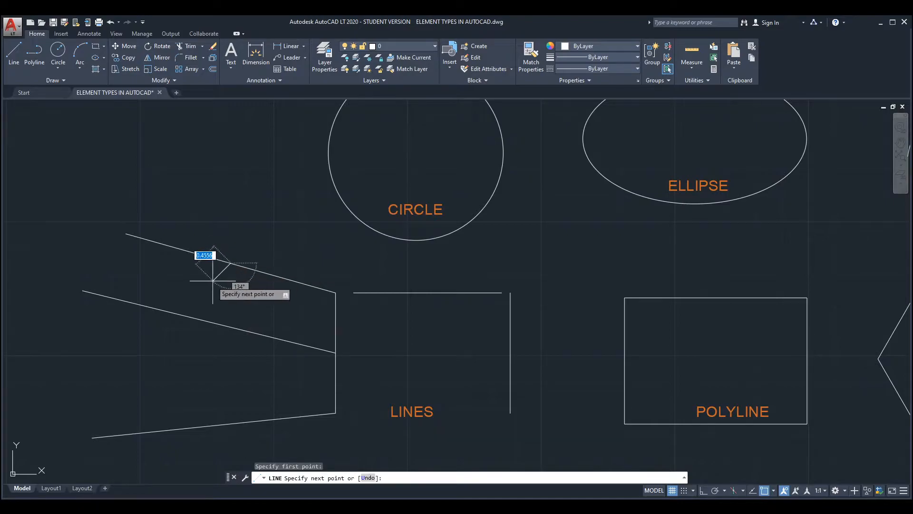
left_click(209, 322)
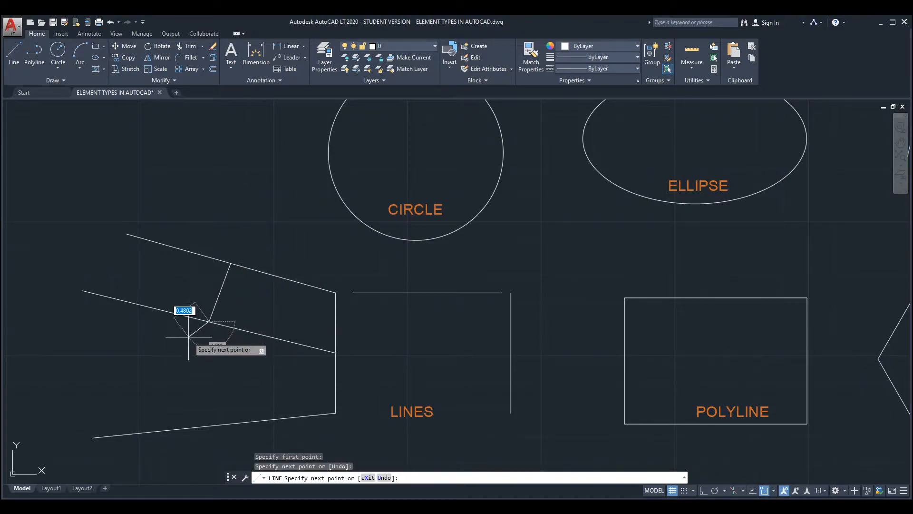
left_click(215, 424)
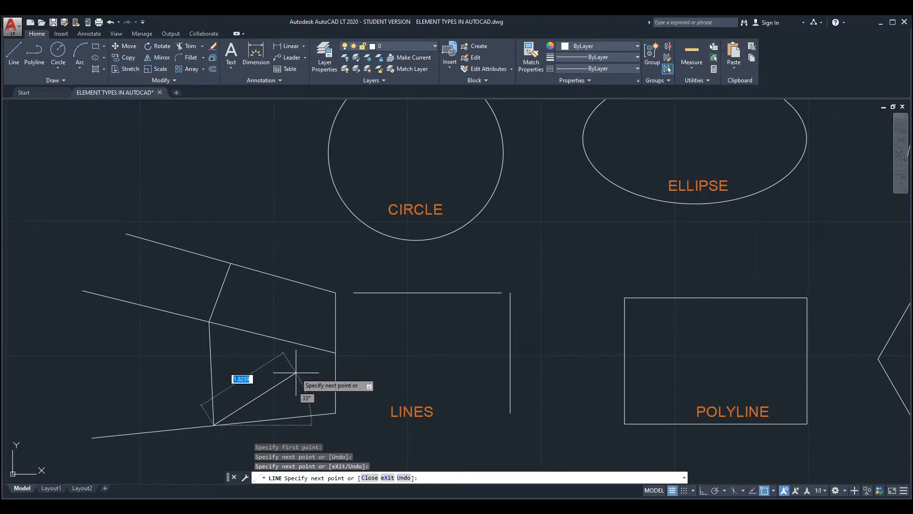
key("Return")
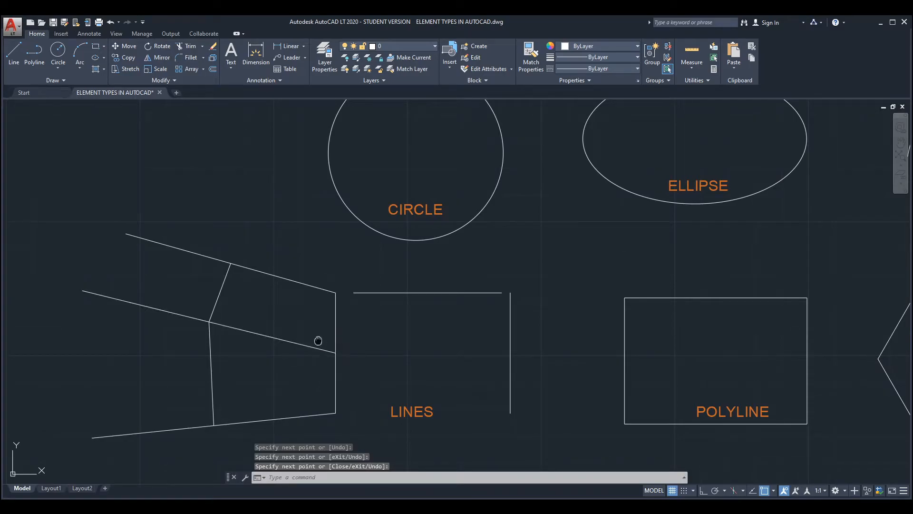
Step: Review the object snap modes again, examining the Center snap option for the circle, ellipse and arc
scroll(244, 327, "down", 5)
scroll(295, 320, "up", 2)
middle_click_drag(304, 348, 299, 322)
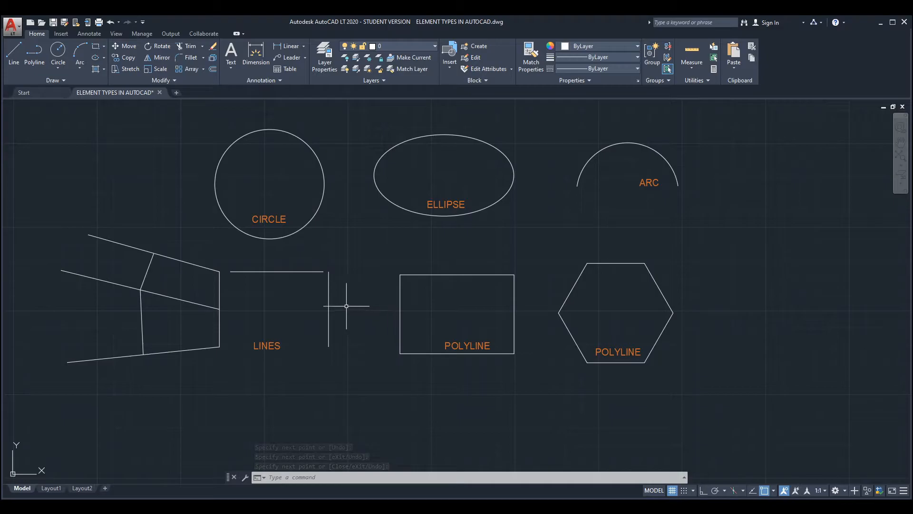
middle_click_drag(313, 312, 304, 319)
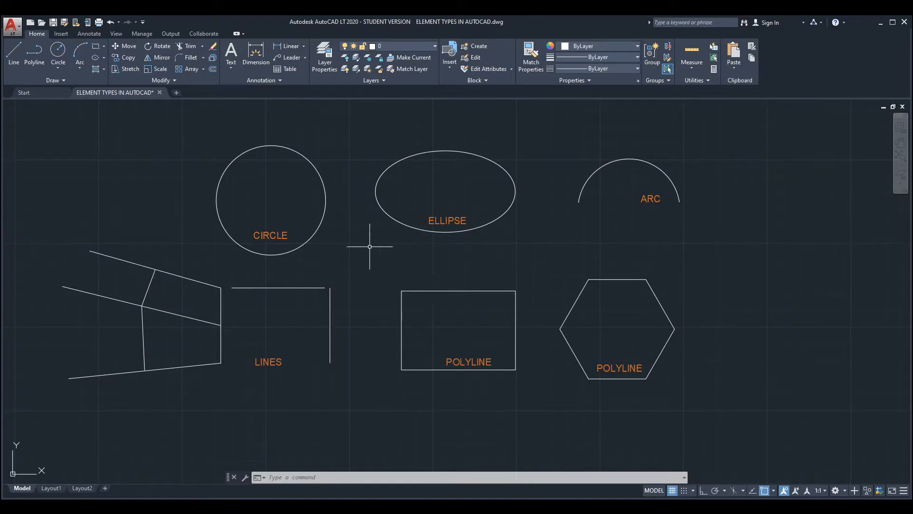
middle_click_drag(370, 246, 369, 262)
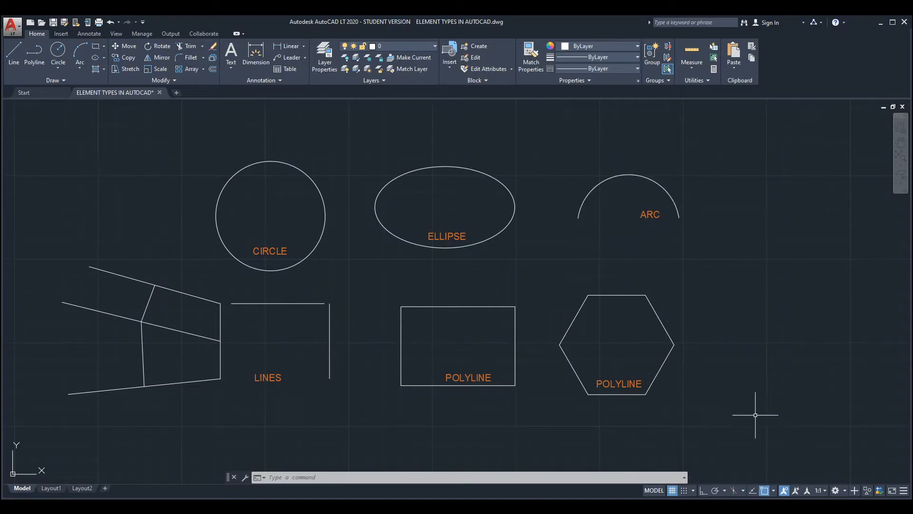
left_click(773, 492)
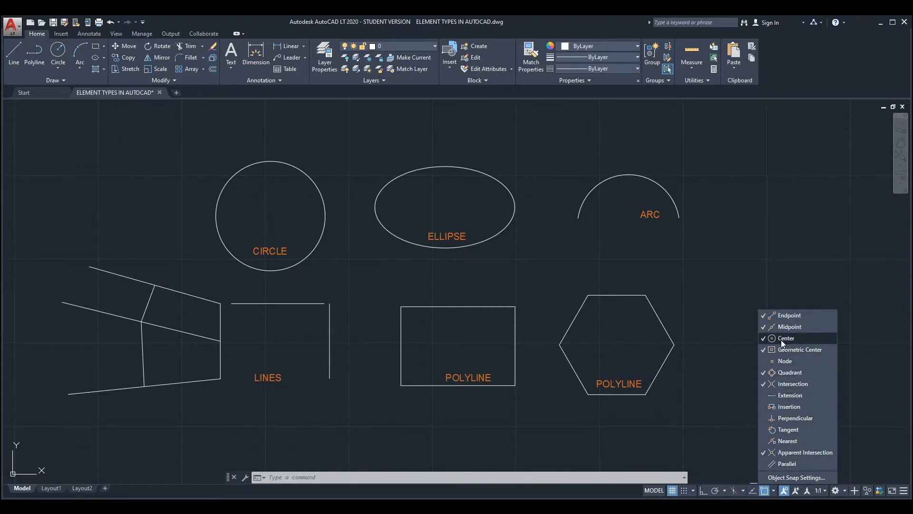
left_click(486, 265)
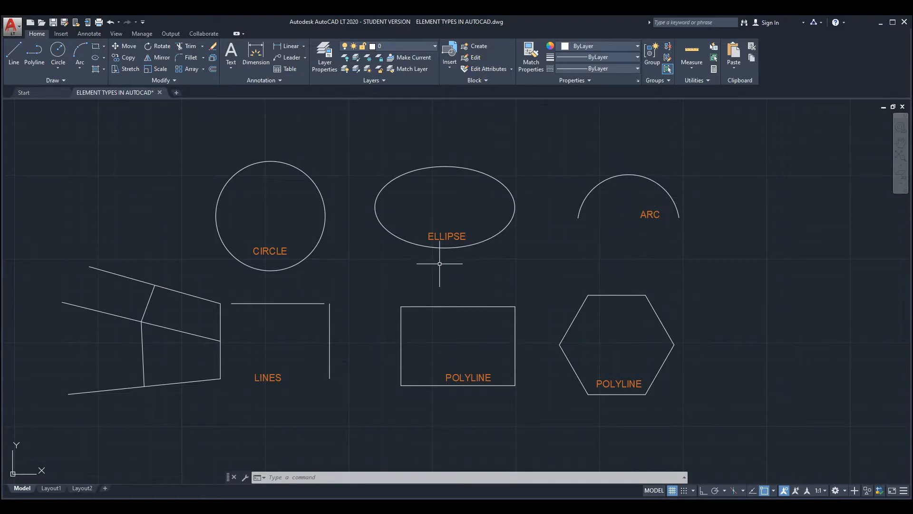
key("F9")
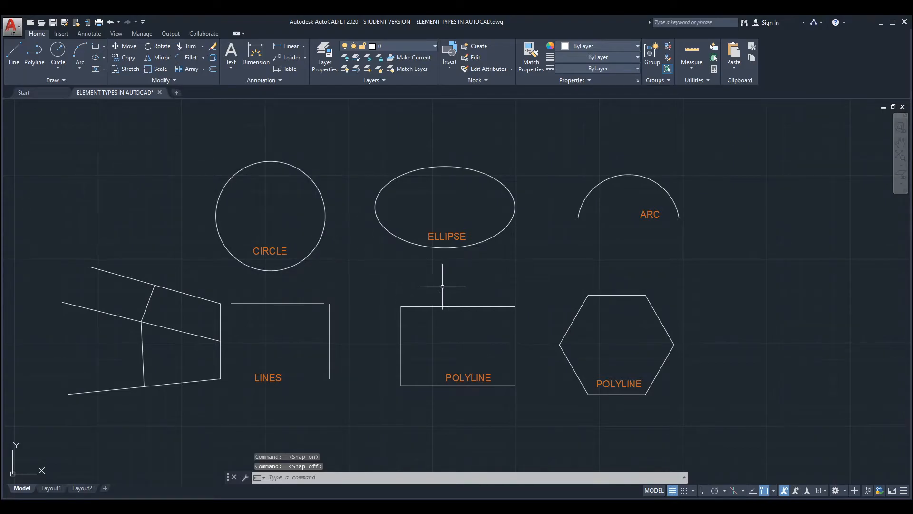
Step: Draw a two-segment line from empty space beside the circle through the circle's center to a point outside its upper edge
middle_click_drag(445, 214, 455, 218)
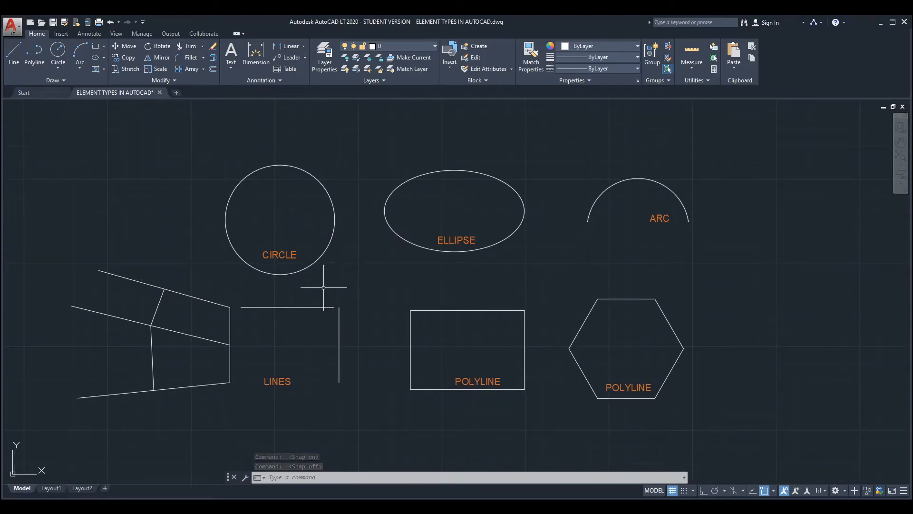
middle_click_drag(136, 198, 133, 196)
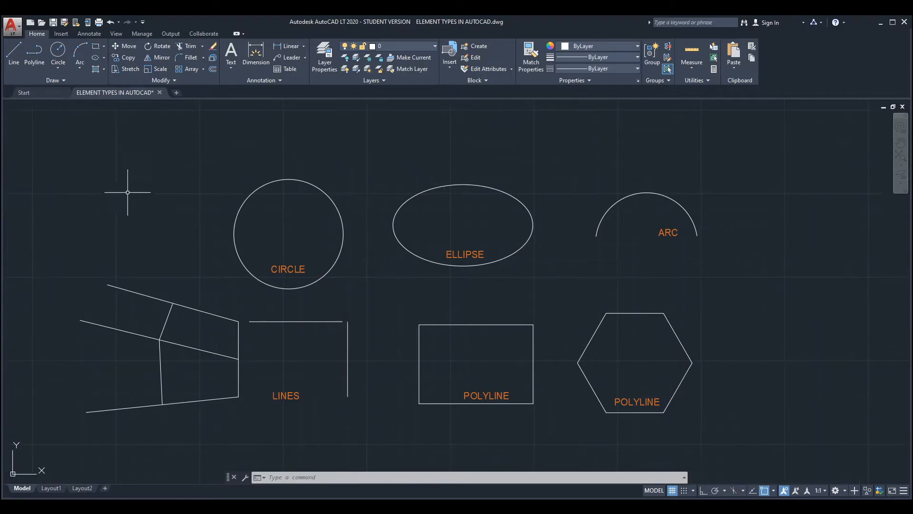
type("L")
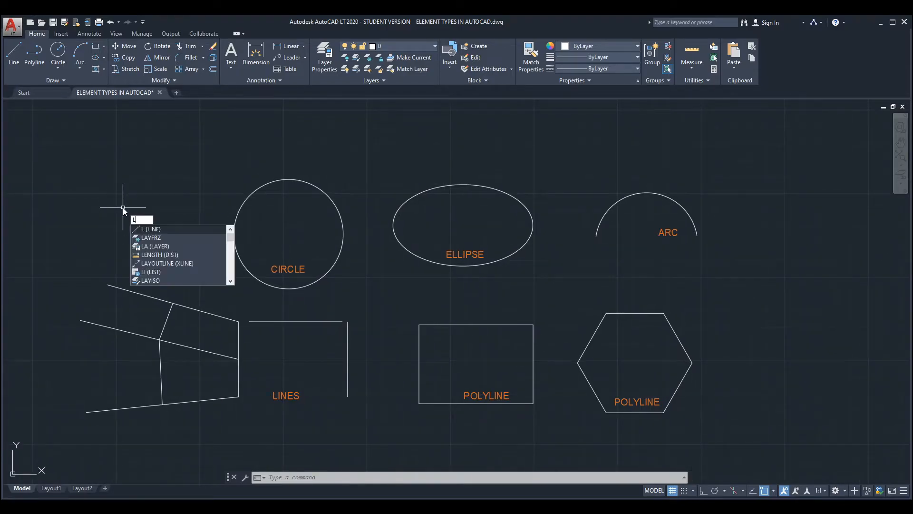
key("Return")
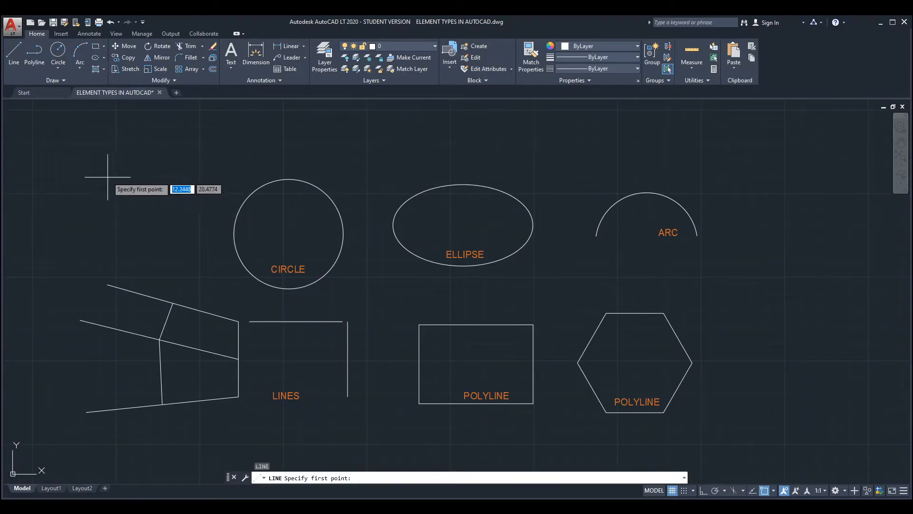
left_click(129, 255)
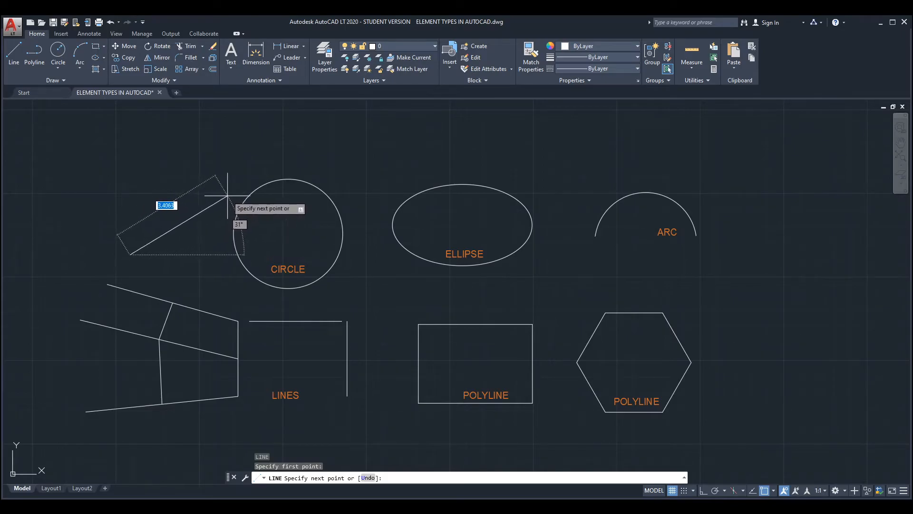
left_click(288, 233)
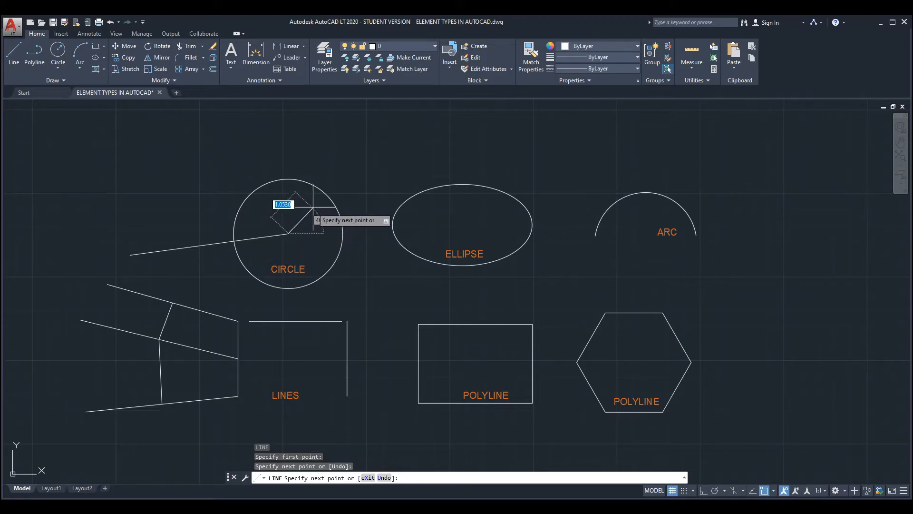
left_click(333, 161)
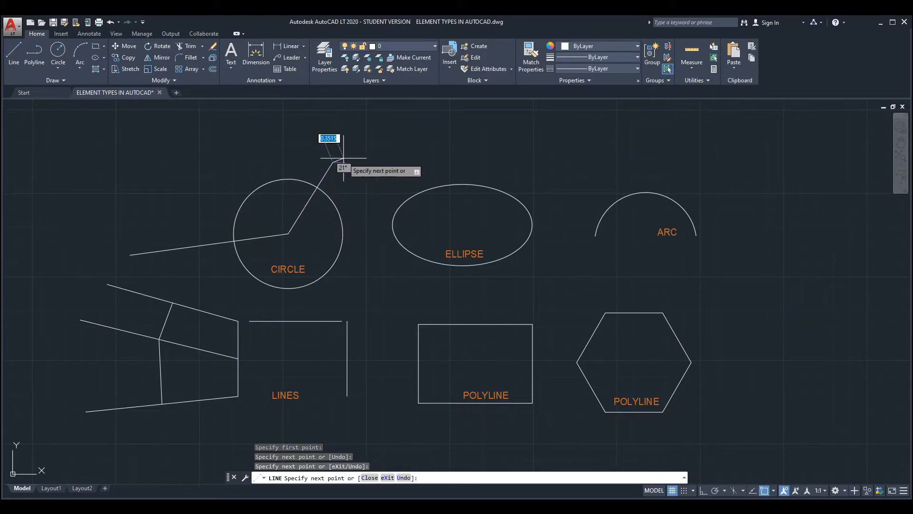
key("Return")
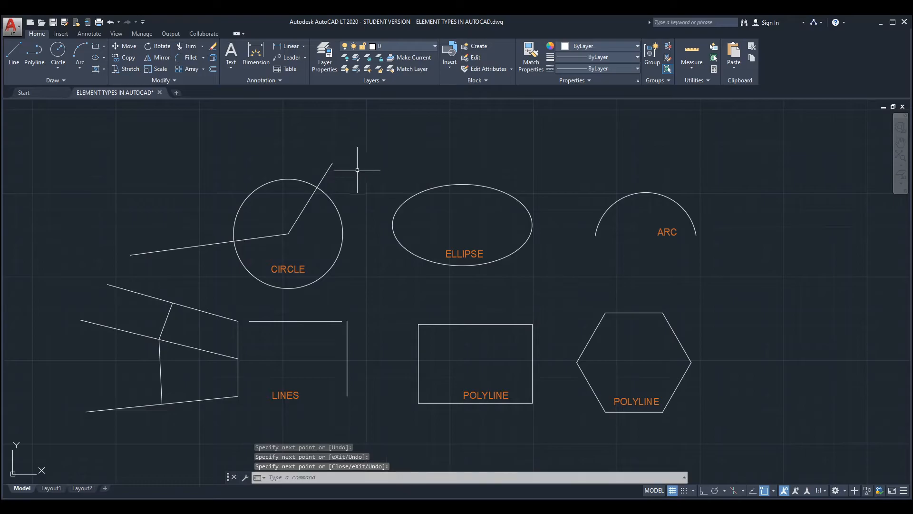
Step: Draw a line from the ellipse's center to a point outside its upper-right edge
left_click(13, 51)
scroll(390, 160, "down", 2)
scroll(387, 163, "up", 2)
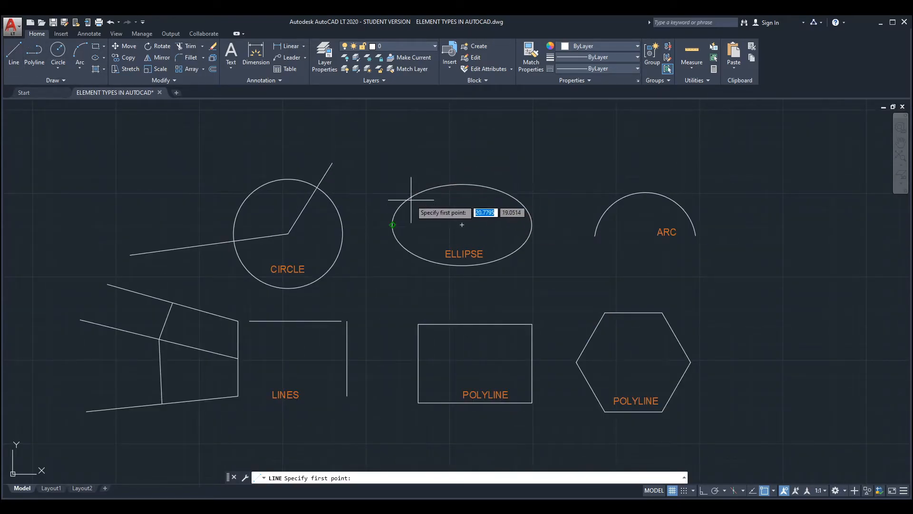
left_click(464, 226)
left_click(555, 180)
key("Return")
Step: Draw a line from the arc's center to empty space just below the arc's left end
key("Return")
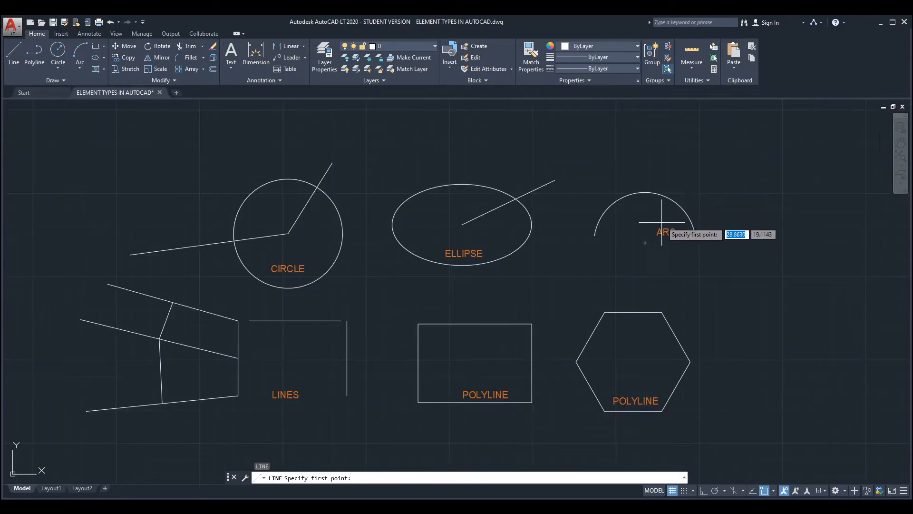
left_click(644, 243)
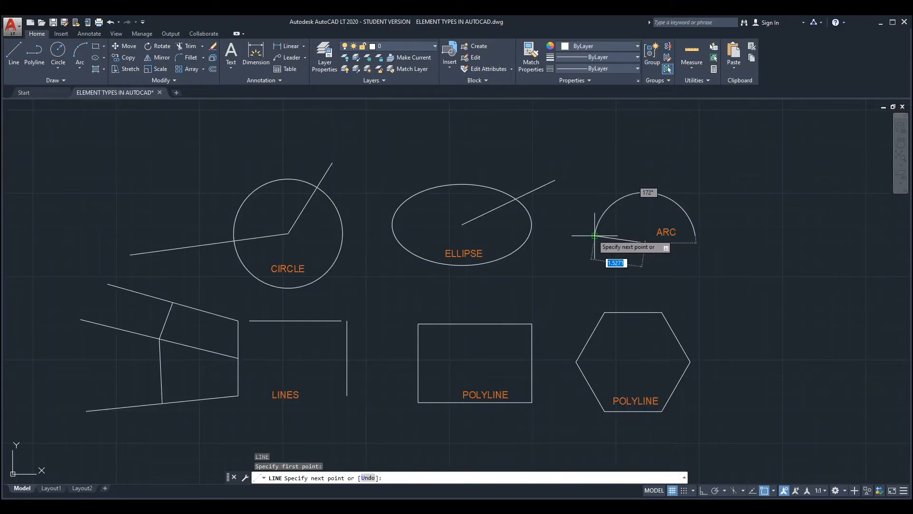
left_click(592, 251)
key("Return")
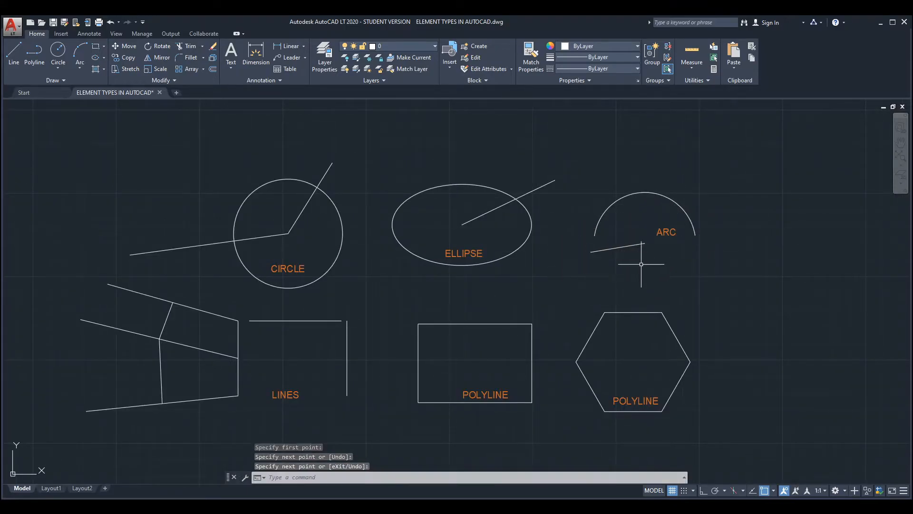
Step: Draw two lines from the arc's center, one to its right endpoint and one to its left endpoint
key("Return")
left_click(645, 242)
left_click(698, 235)
key("Return")
key("Return")
left_click(645, 243)
left_click(595, 235)
key("Return")
Step: Delete the stray line running from the arc's center to empty space below its left end
left_click(596, 248)
left_click(587, 263)
key("Delete")
Step: Draw a closed diamond of lines inside the rectangle polyline by connecting the midpoints of its four sides
middle_click_drag(442, 193, 467, 188)
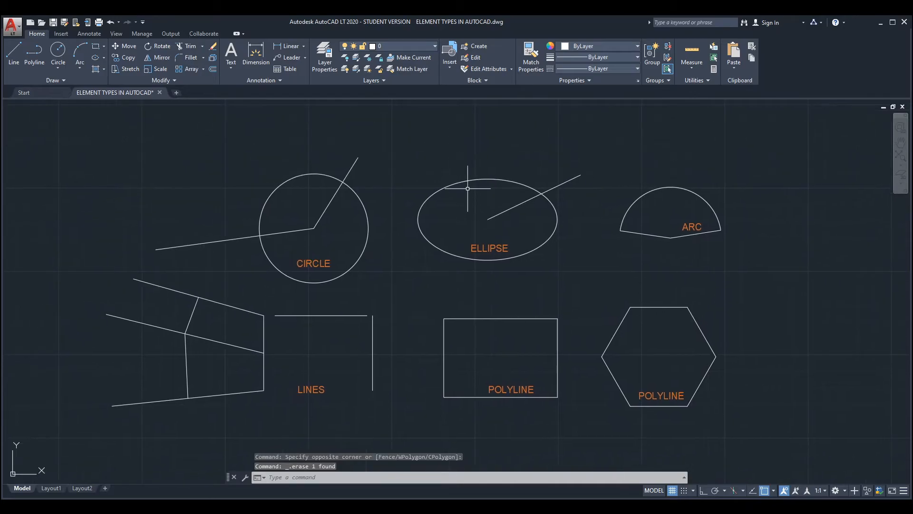
middle_click_drag(297, 198, 329, 195)
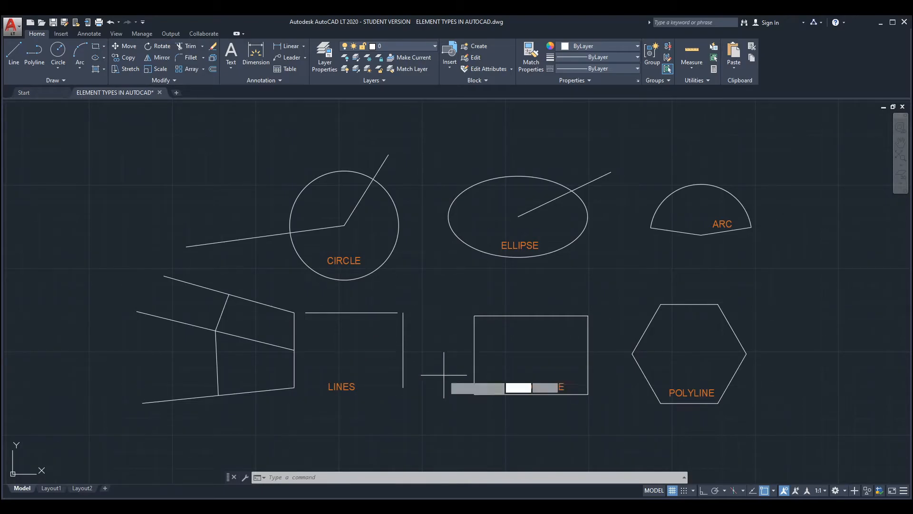
type("l")
key("Return")
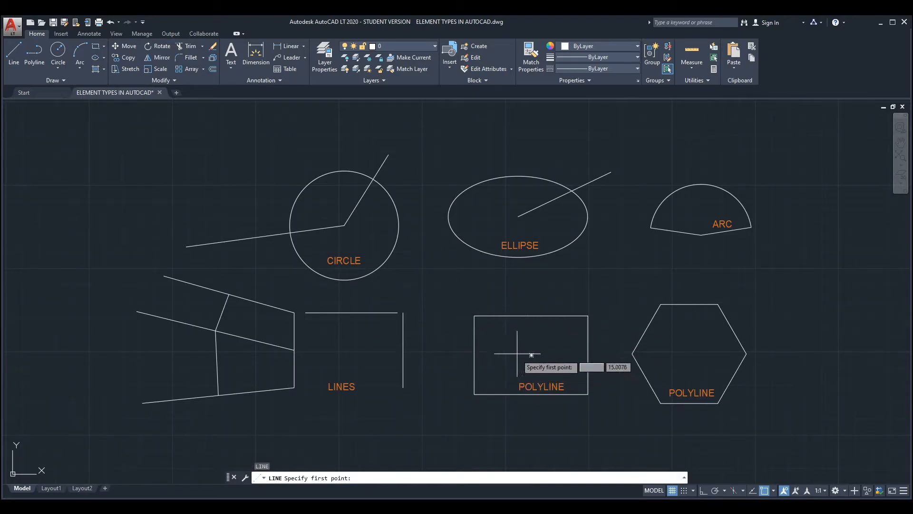
left_click(531, 316)
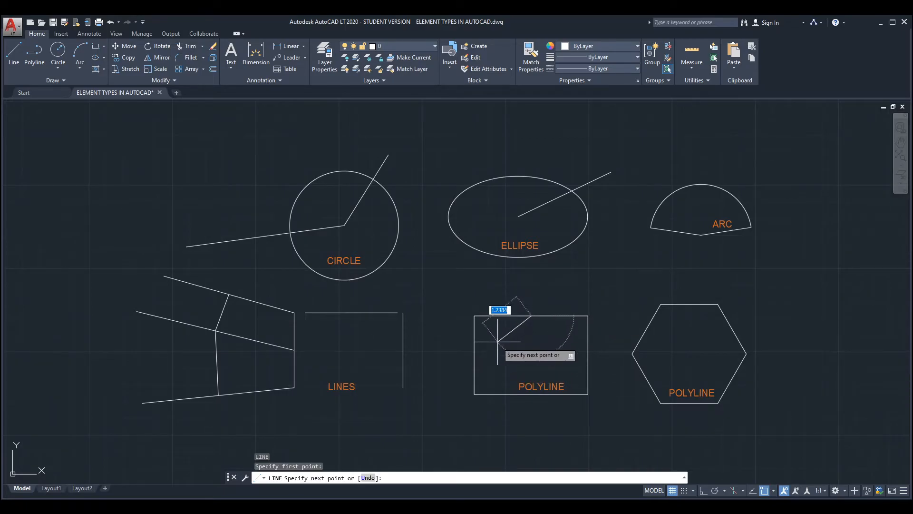
left_click(474, 355)
left_click(530, 394)
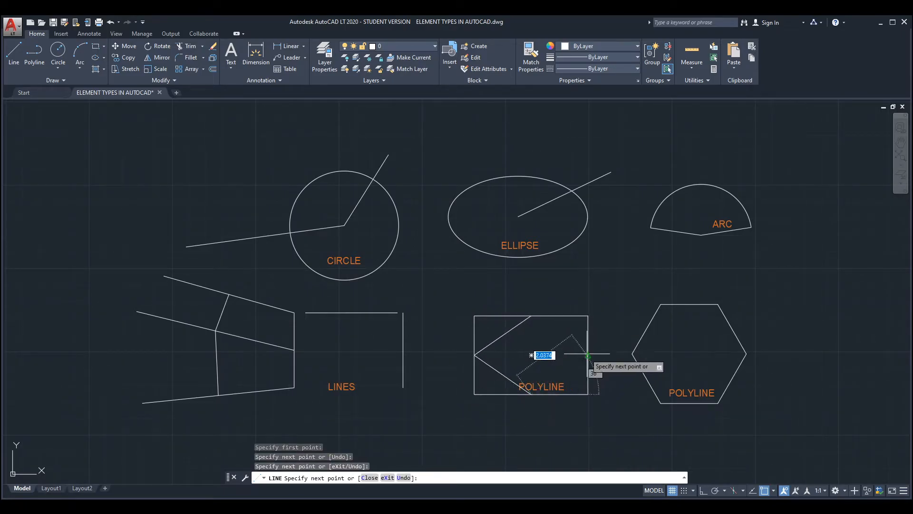
left_click(587, 355)
left_click(531, 317)
key("Return")
Step: Draw the hexagon polyline's diagonals as lines between its opposite corners
key("Return")
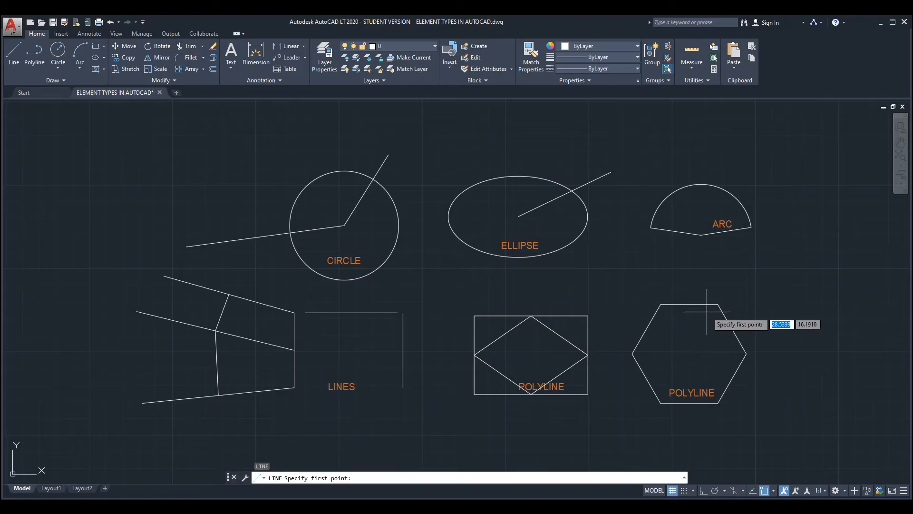
left_click(718, 403)
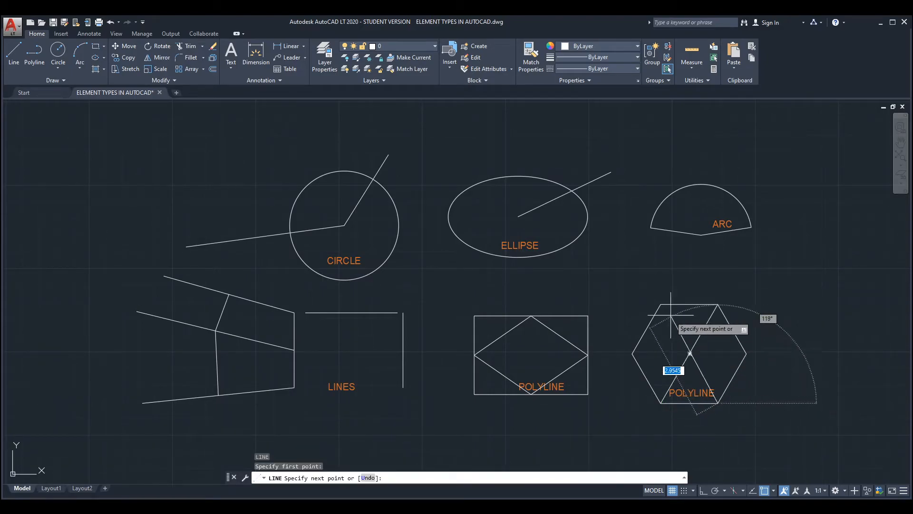
left_click(660, 305)
key("Return")
key("Return")
left_click(632, 353)
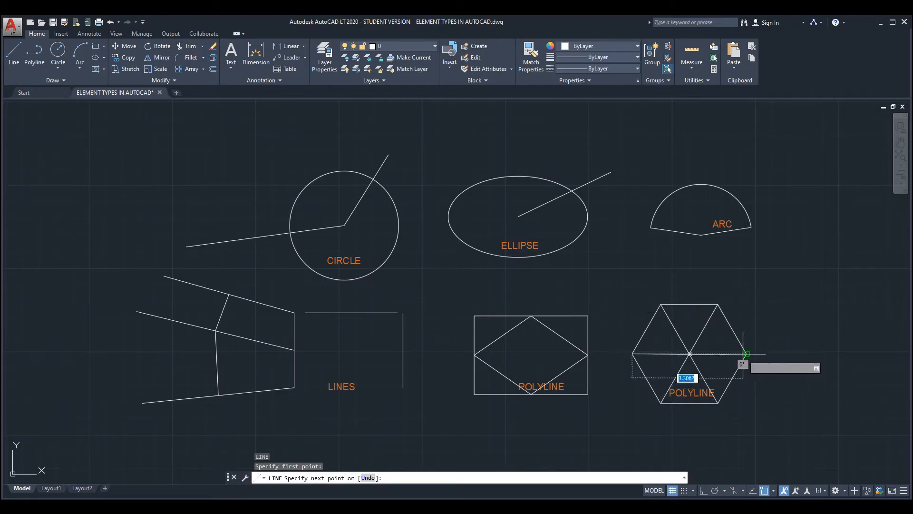
left_click(746, 354)
key("Return")
Step: Draw a closed inner hexagon of lines by connecting the midpoints of the hexagon polyline's six sides
scroll(715, 362, "up", 2)
key("Return")
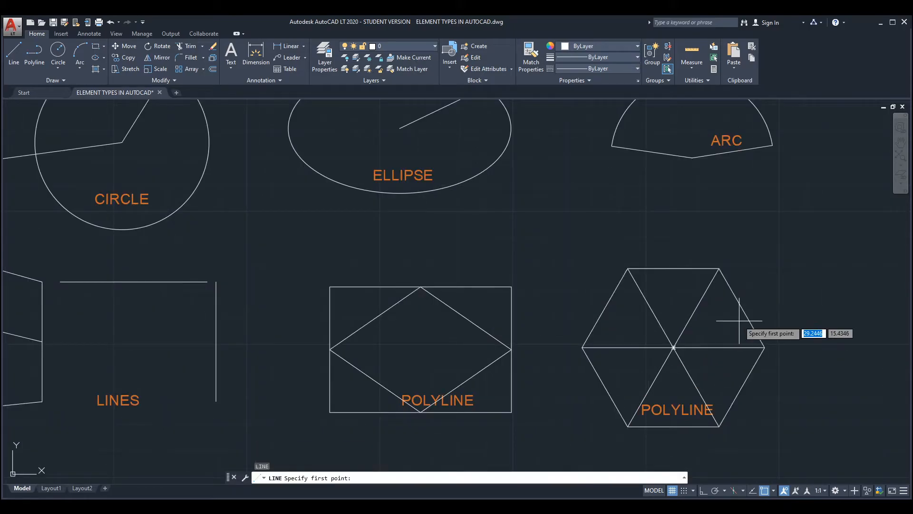
left_click(742, 309)
left_click(742, 386)
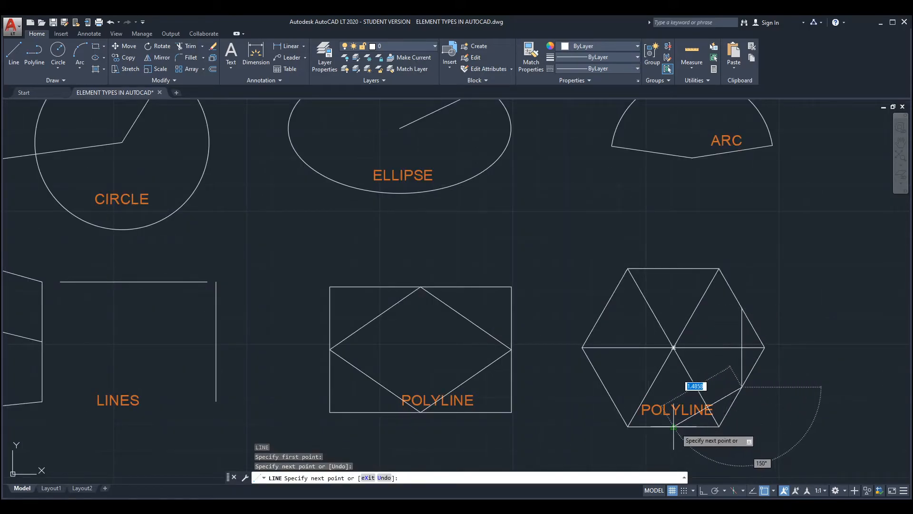
left_click(674, 427)
left_click(604, 309)
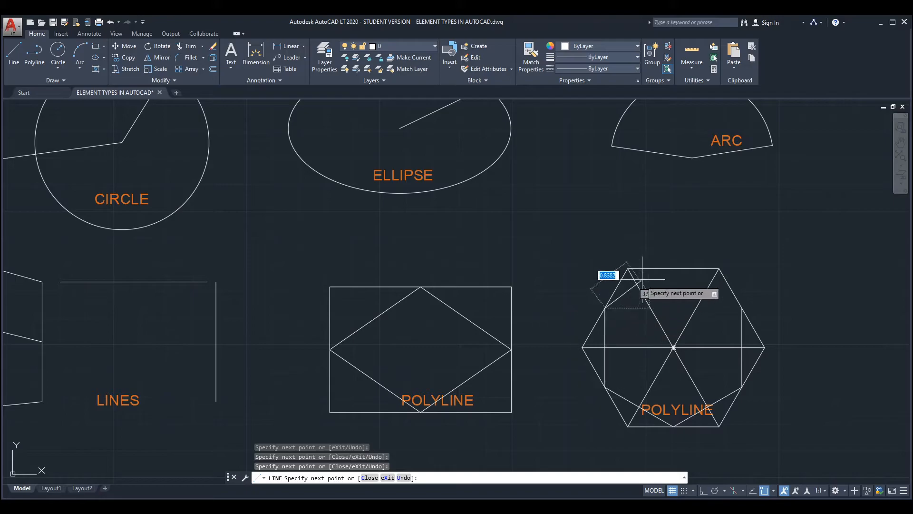
left_click(673, 269)
left_click(741, 308)
key("Return")
Step: Copy the outer rectangle and hexagon polylines straight down to just below the originals
scroll(674, 296, "down", 2)
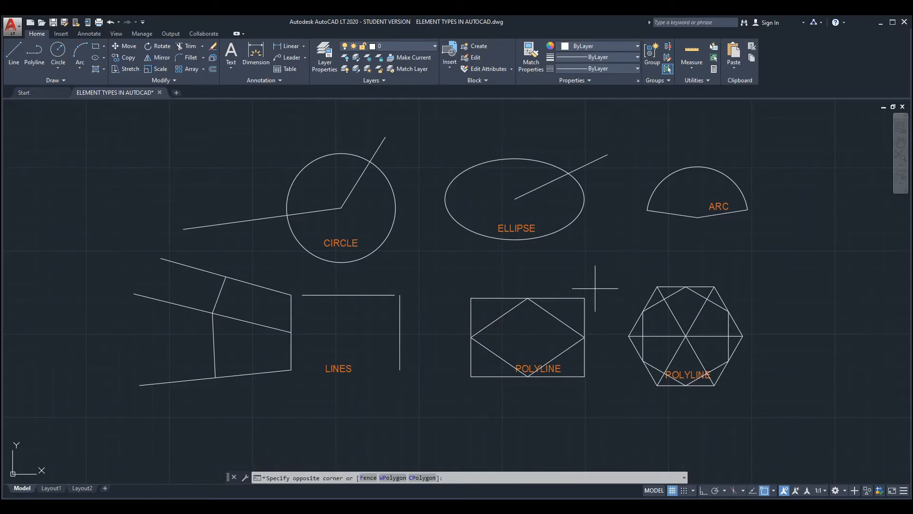
left_click(584, 296)
left_click(584, 296)
left_click(578, 302)
left_click(655, 294)
middle_click_drag(621, 287, 627, 253)
type("co")
key("Return")
left_click(608, 243)
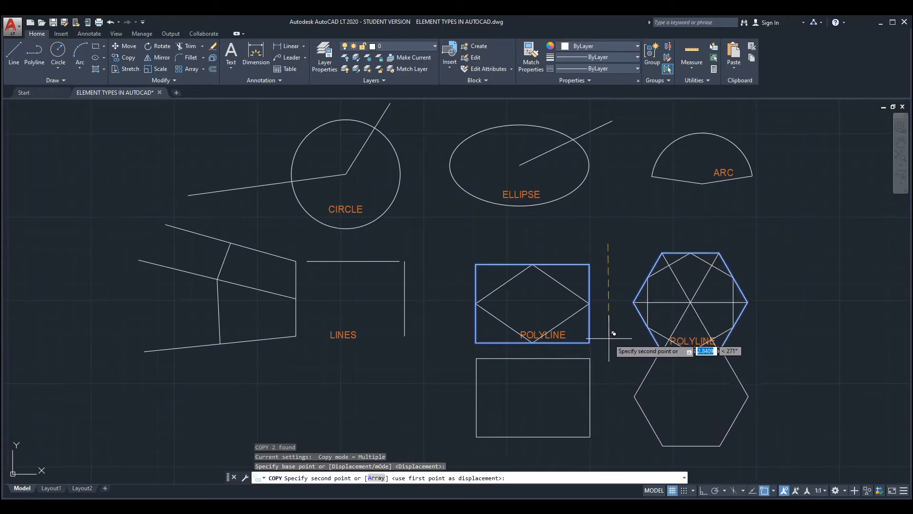
left_click(609, 354)
key("Return")
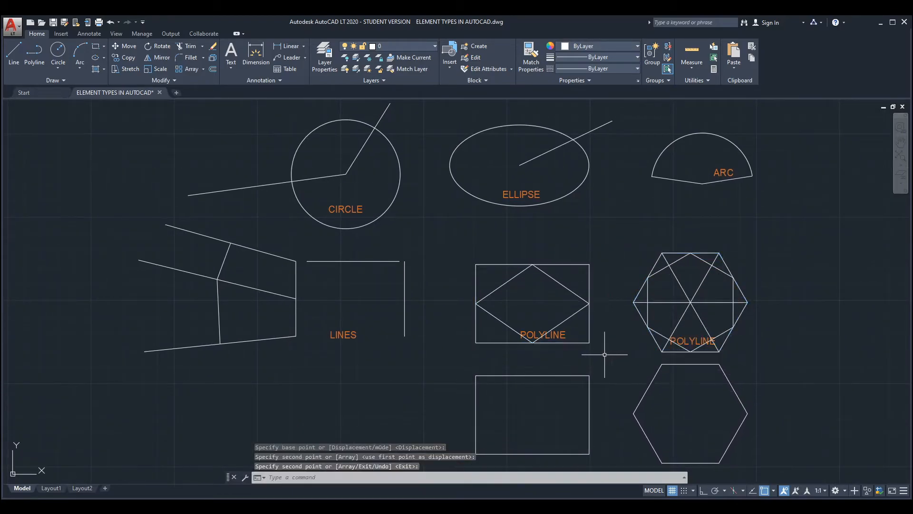
Step: Review the object snap modes, examining the Geometric Center option for the copied polylines
middle_click_drag(519, 358, 529, 335)
middle_click_drag(552, 279, 544, 283)
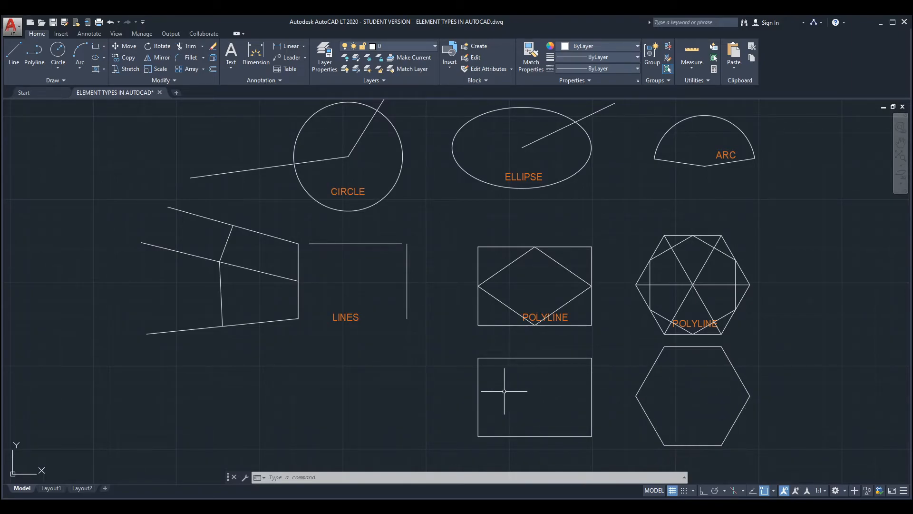
left_click(773, 491)
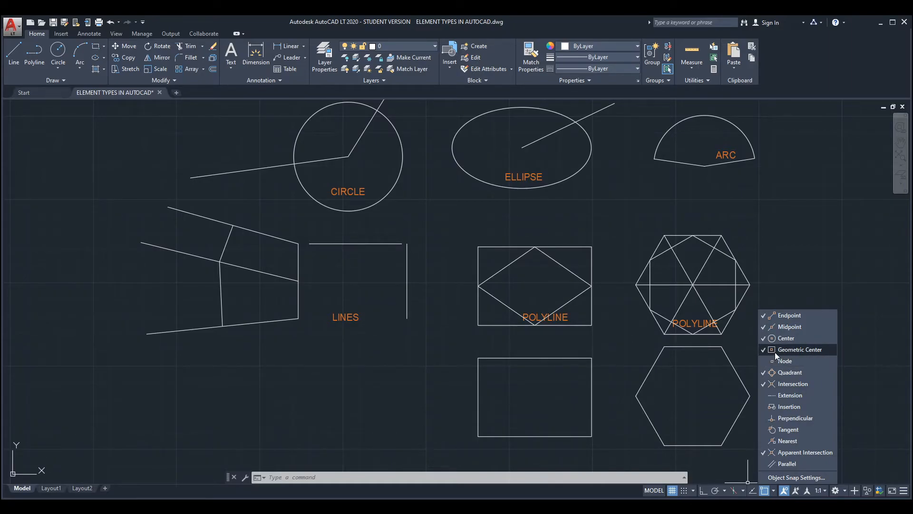
left_click(741, 356)
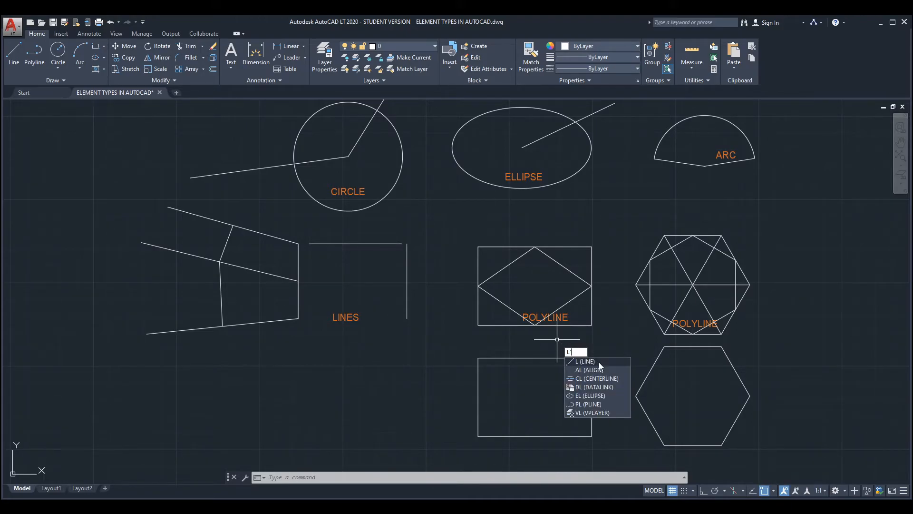
left_click(599, 363)
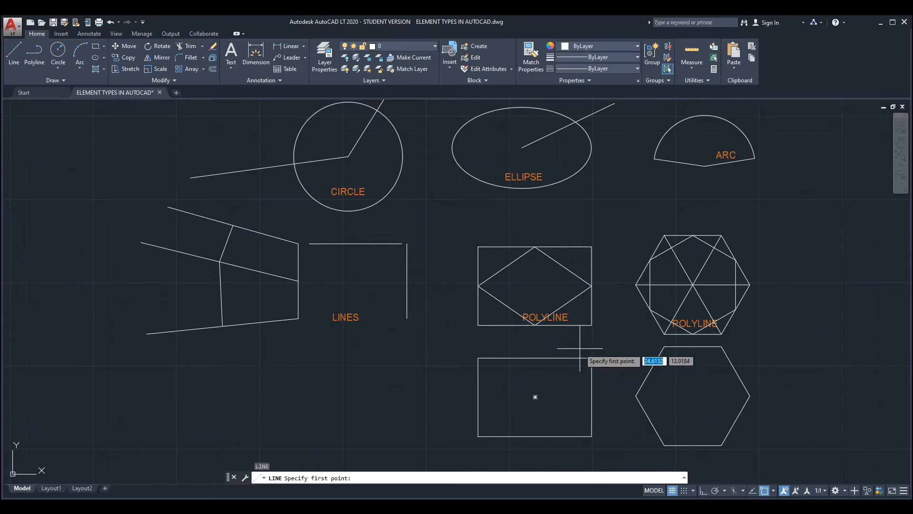
middle_click_drag(580, 348, 591, 343)
key("Escape")
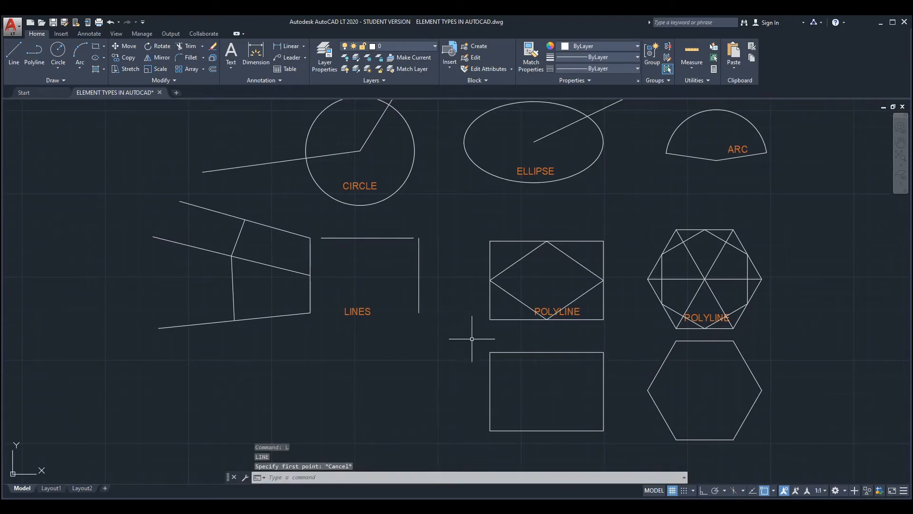
Step: Turn off grid snap and draw lines from the copied rectangle's geometric center to its upper-right and lower-right corners
key("F9")
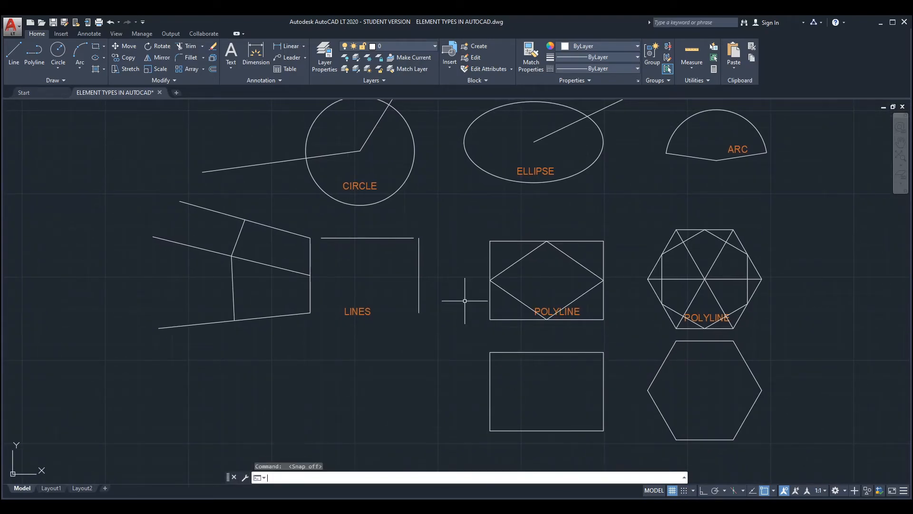
type("l")
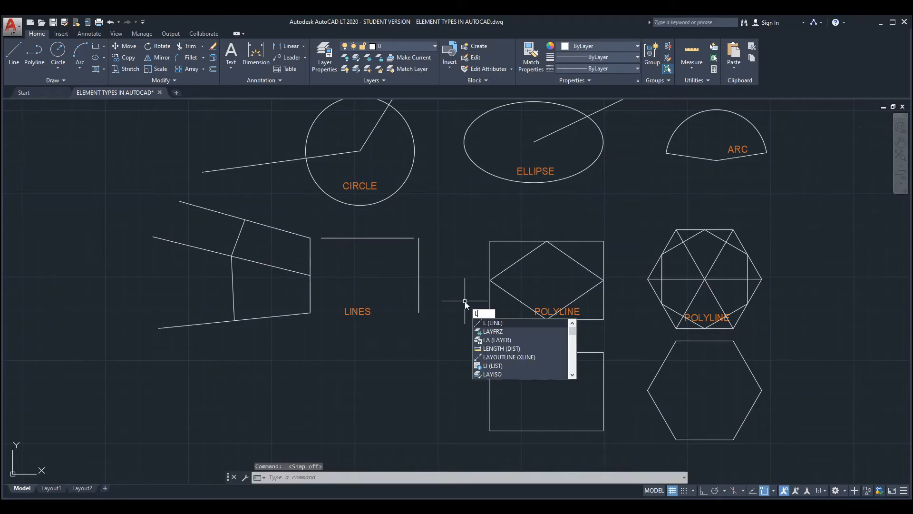
key("Return")
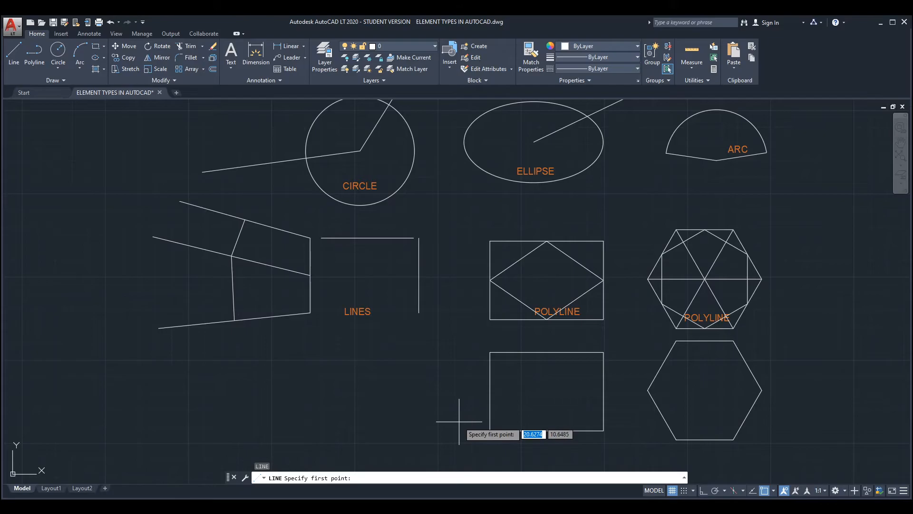
left_click(551, 393)
left_click(603, 352)
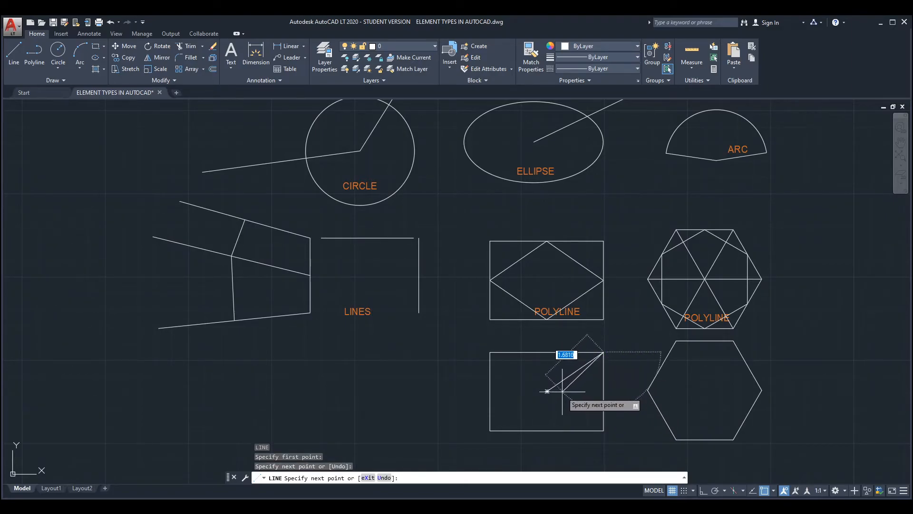
left_click(547, 391)
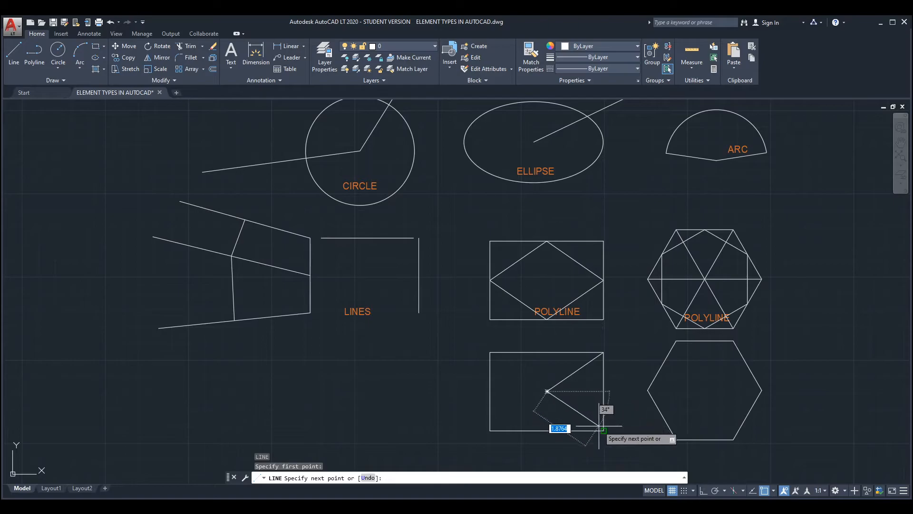
key("space")
Step: Draw lines from the copied rectangle's geometric center to its lower-left and upper-left corners
key("space")
left_click(546, 391)
left_click(490, 430)
key("space")
key("space")
left_click(546, 390)
left_click(489, 353)
key("space")
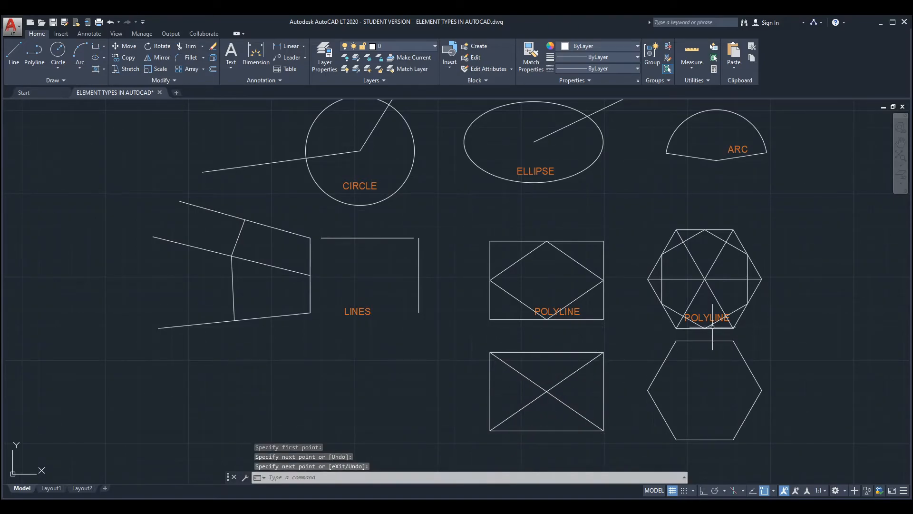
Step: Preview the center and geometric center snap points of the circle, ellipse, arc and polylines using the Line command
left_click(14, 54)
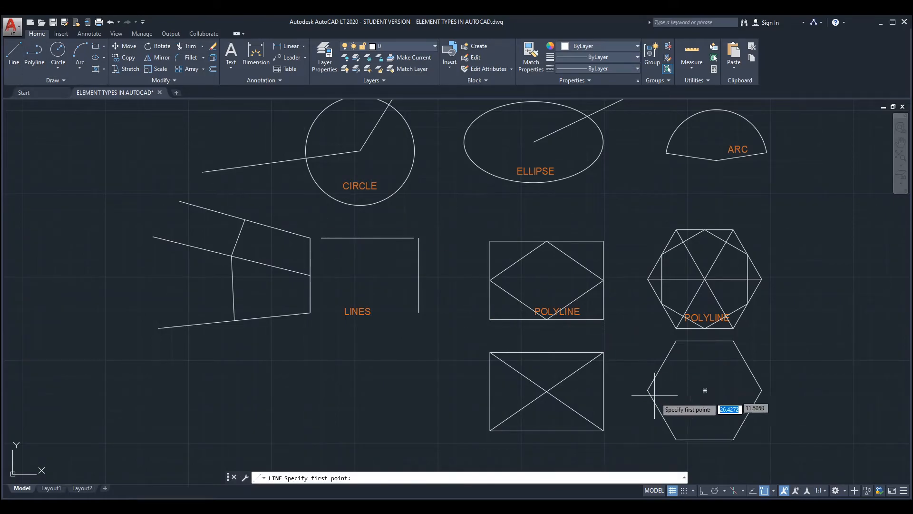
scroll(747, 374, "down", 1)
scroll(763, 391, "up", 1)
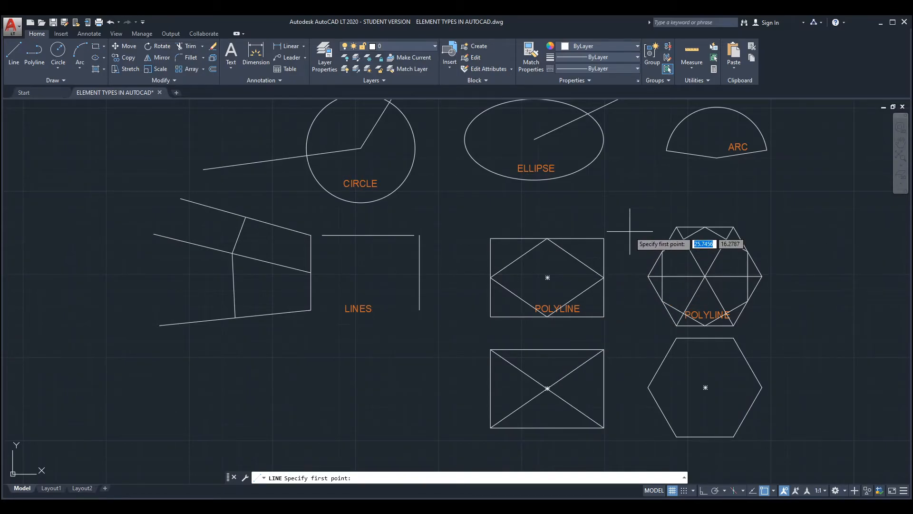
scroll(616, 277, "up", 2)
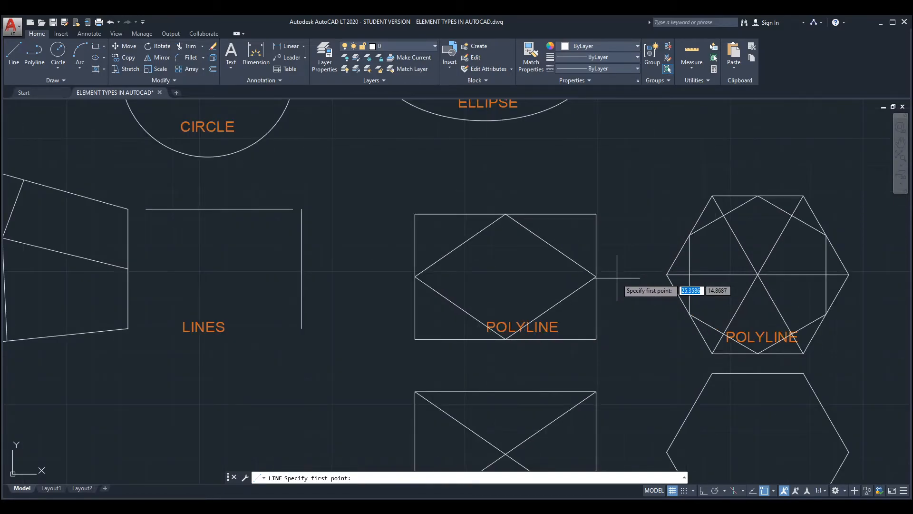
scroll(617, 278, "down", 2)
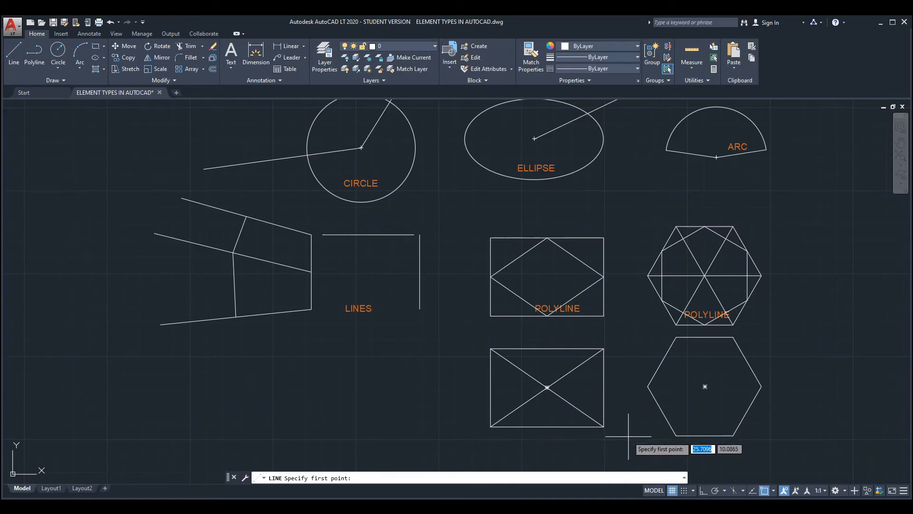
key("Escape")
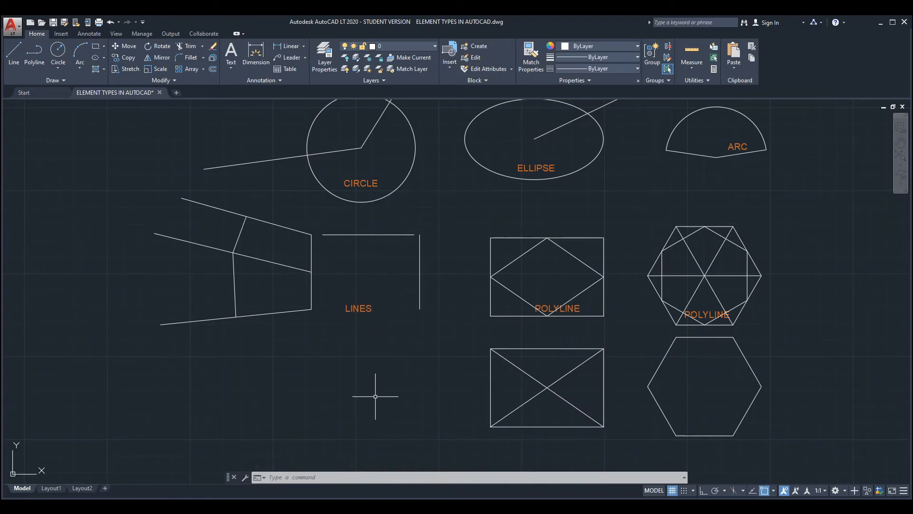
Step: Draw a closed, irregular eight-sided polyline with a V-shaped notch in its upper edge, below the LINES group
type("PL")
key("Return")
left_click(275, 347)
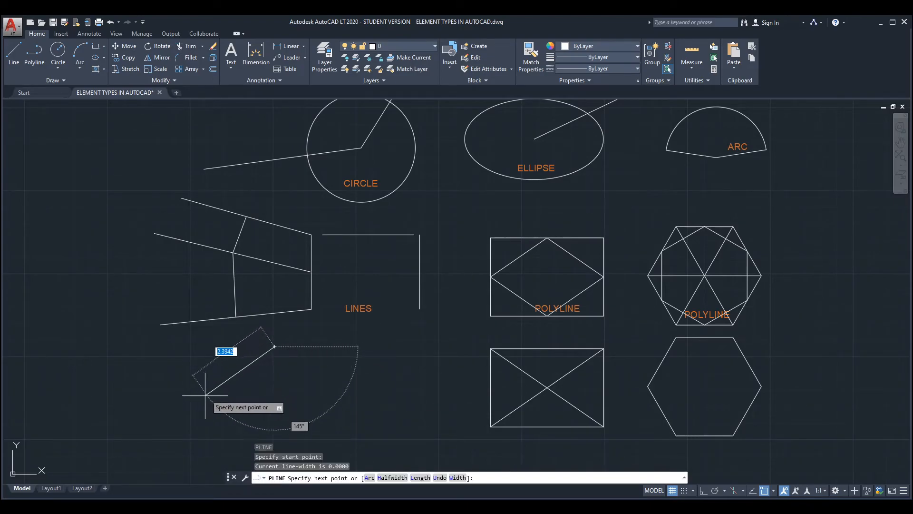
left_click(197, 400)
left_click(317, 435)
left_click(434, 418)
left_click(442, 368)
left_click(385, 363)
left_click(330, 405)
left_click(313, 351)
left_click(275, 347)
key("Return")
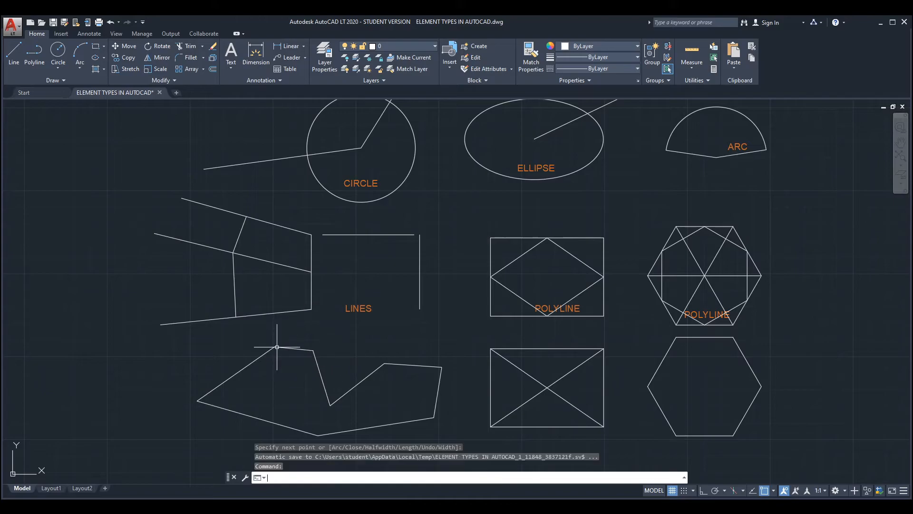
type("L")
key("Return")
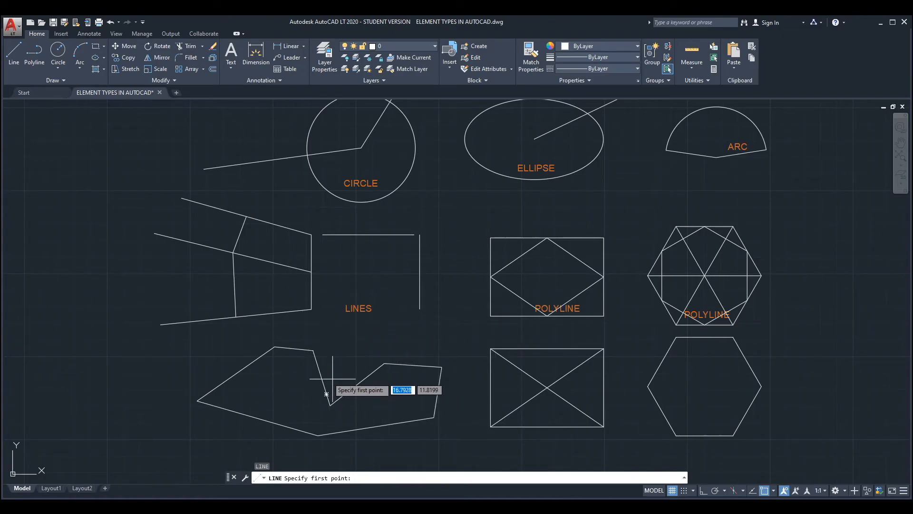
left_click(274, 347)
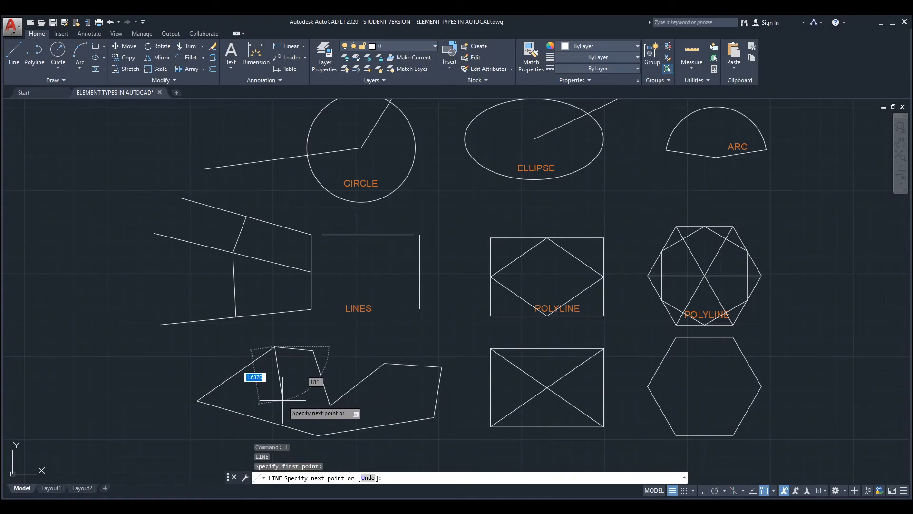
key("Escape")
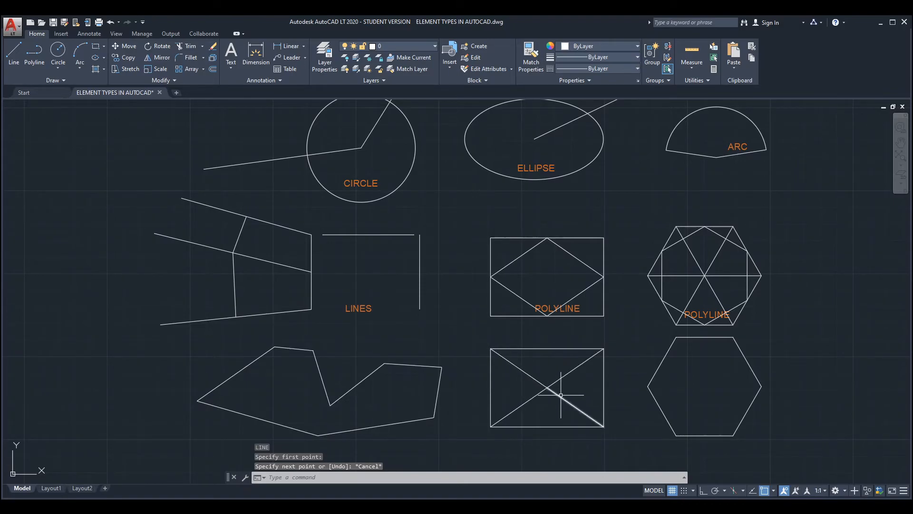
Step: Erase the four lines running from the center to the corners of the copied rectangle
left_click(566, 381)
left_click(524, 355)
key("Delete")
Step: Draw a circle centered on the copied rectangle's geometric center with its radius reaching the midpoint of the upper side
type("c")
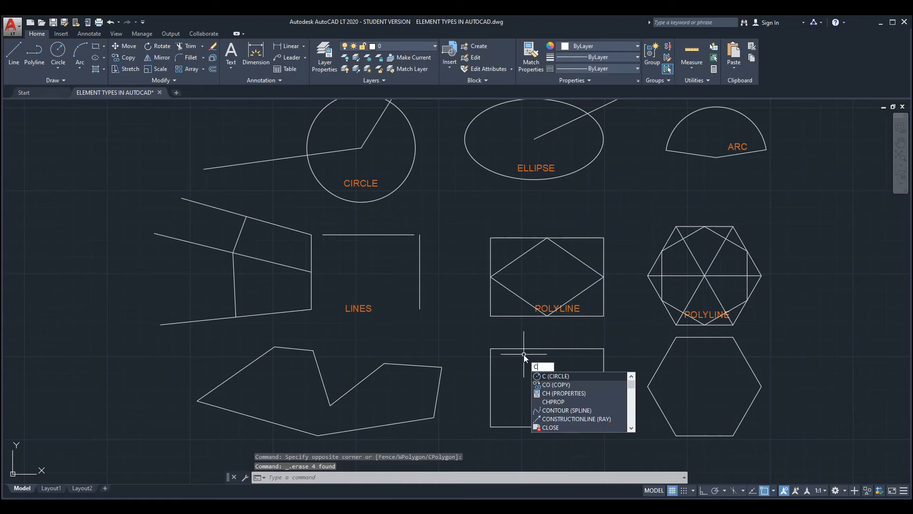
key("Return")
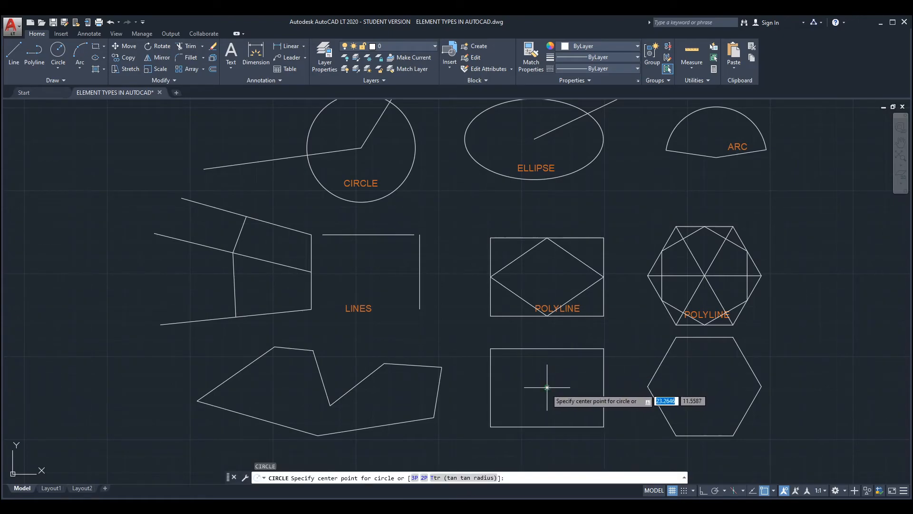
left_click(546, 386)
left_click(550, 348)
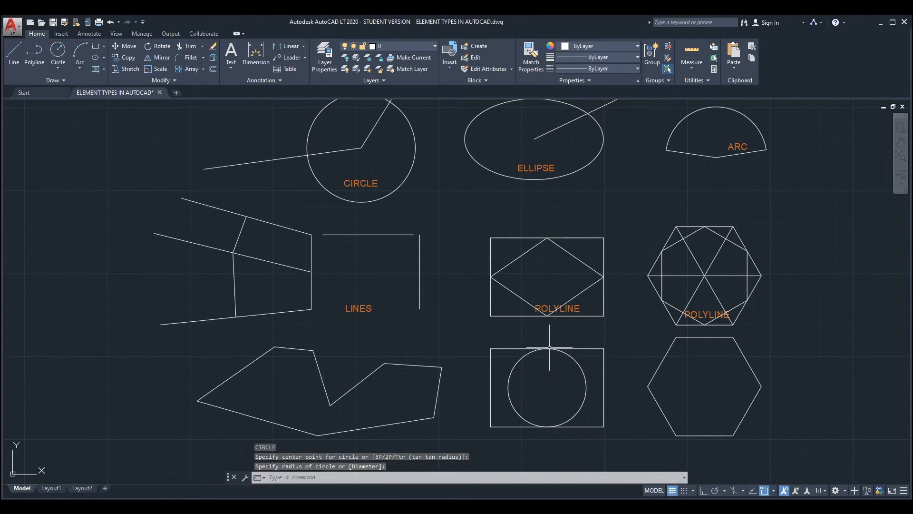
Step: Draw two circles from the copied hexagon's geometric center, one reaching the upper side's midpoint and one reaching the right corner
key("Return")
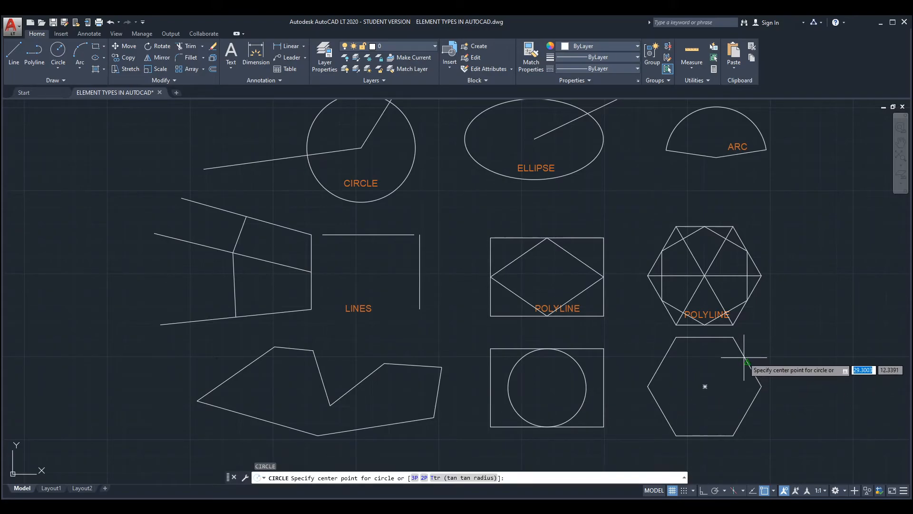
left_click(704, 386)
left_click(710, 338)
key("Return")
left_click(705, 386)
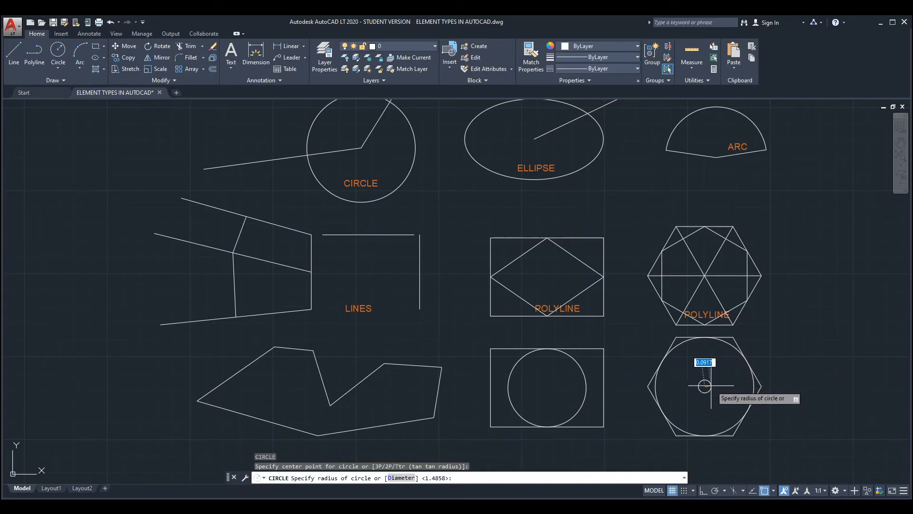
left_click(762, 386)
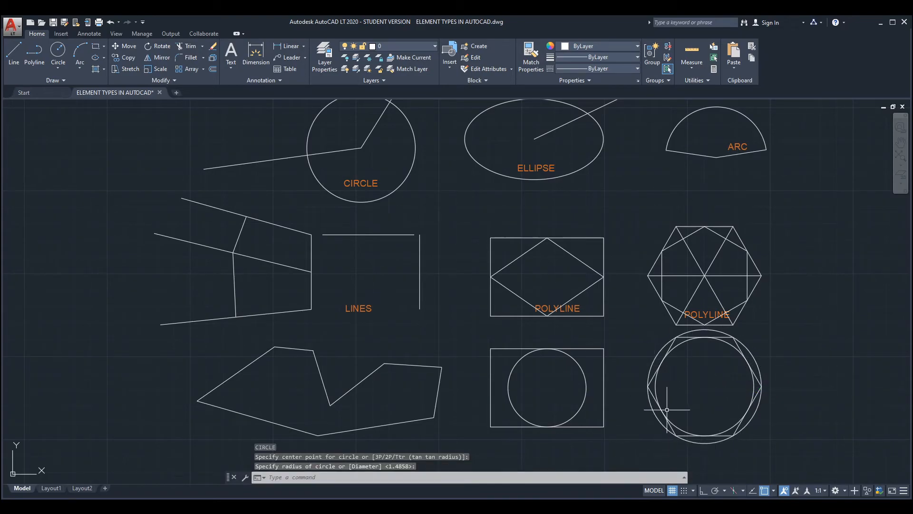
Step: Draw a closed diamond of lines inside the labelled circle by connecting its four quadrant points
middle_click_drag(545, 281, 543, 285)
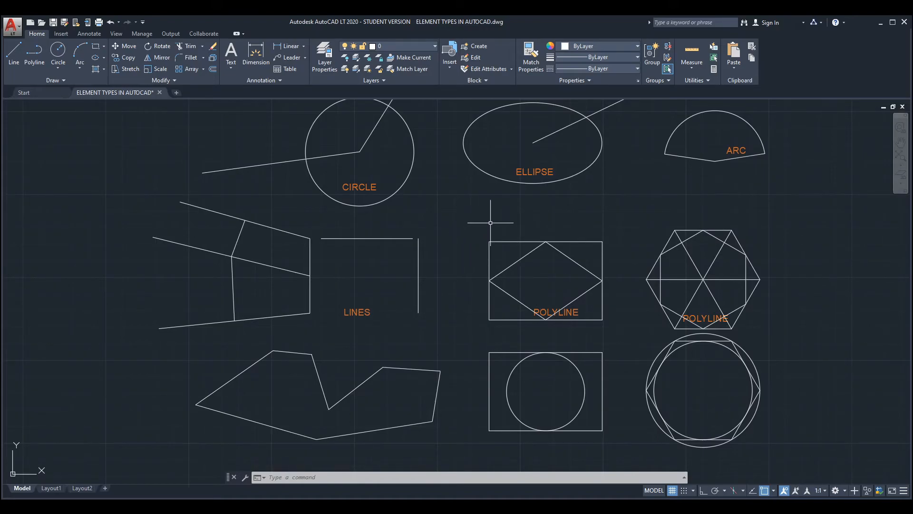
middle_click_drag(446, 201, 478, 222)
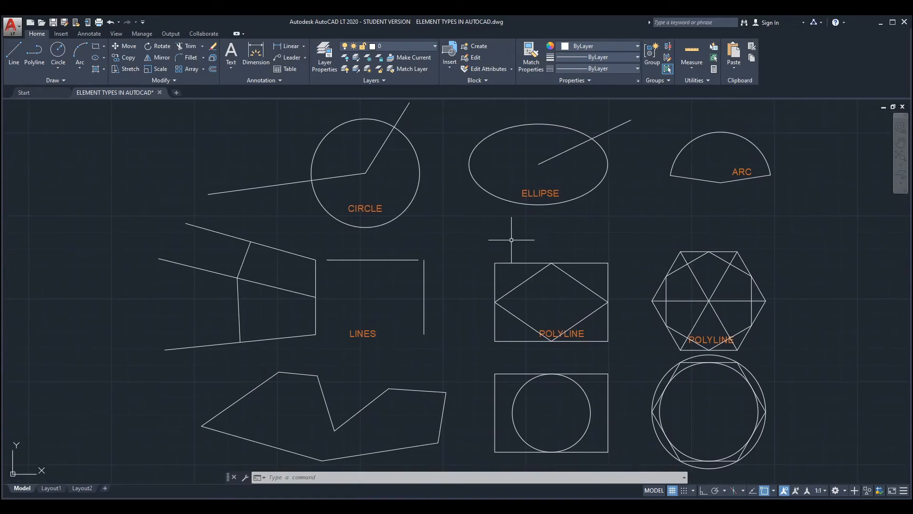
left_click(773, 490)
key("Return")
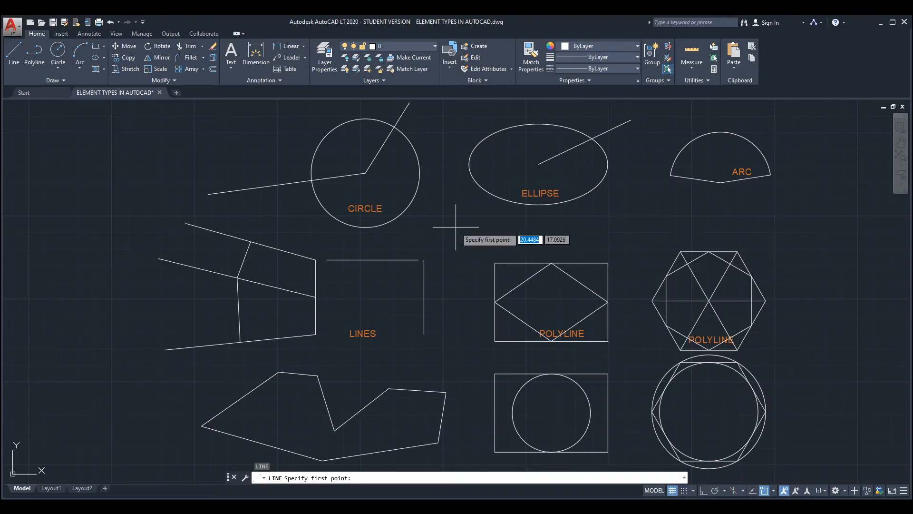
left_click(366, 118)
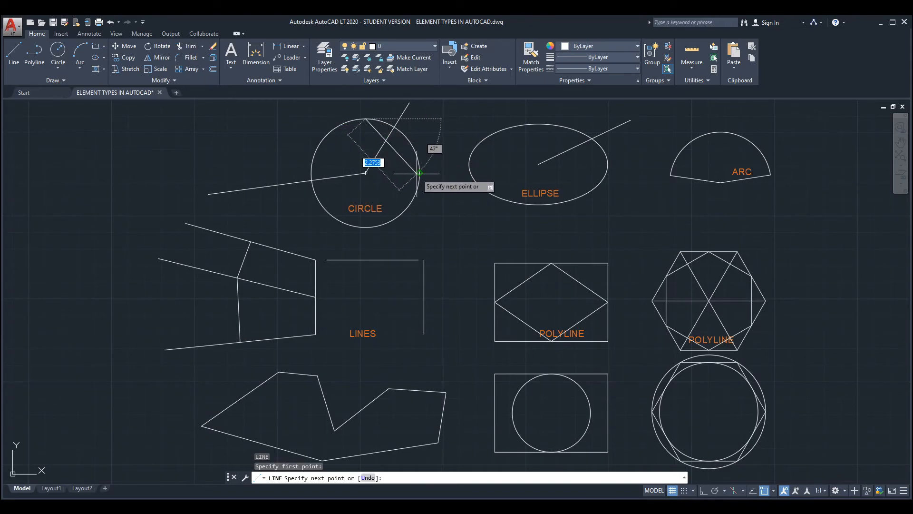
left_click(419, 173)
left_click(365, 227)
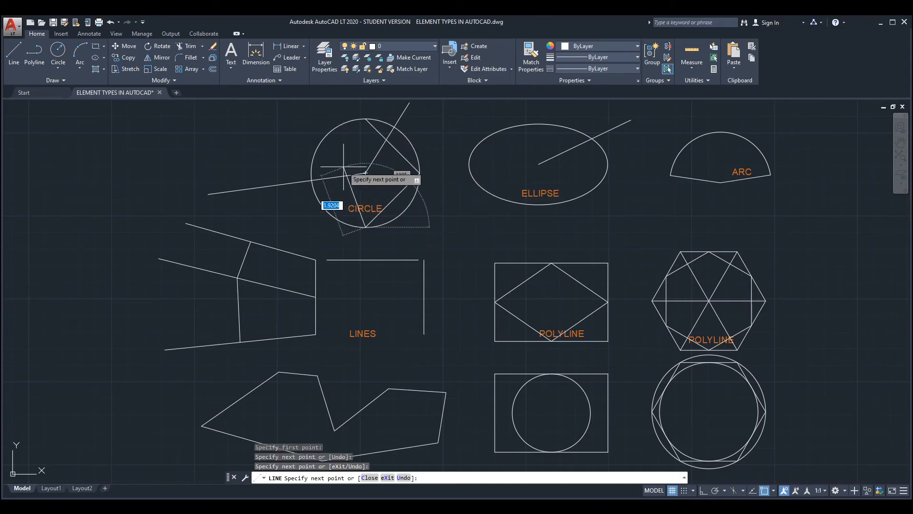
left_click(311, 173)
left_click(365, 118)
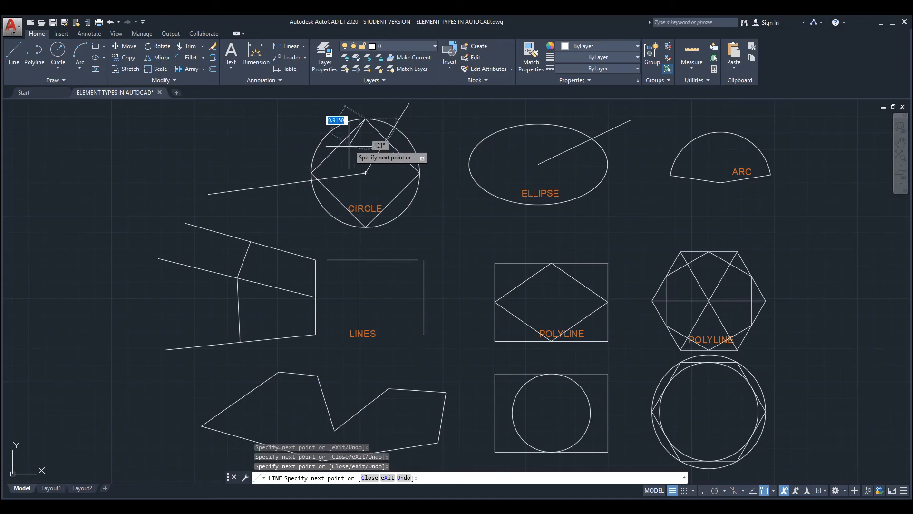
key("Return")
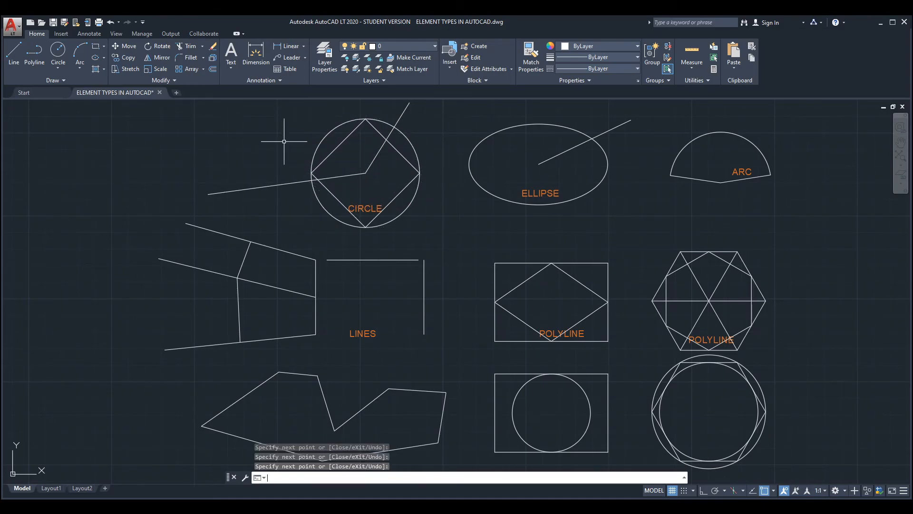
Step: Draw a closed diamond of lines inside the ellipse by connecting its four quadrant points
key("Return")
left_click(538, 163)
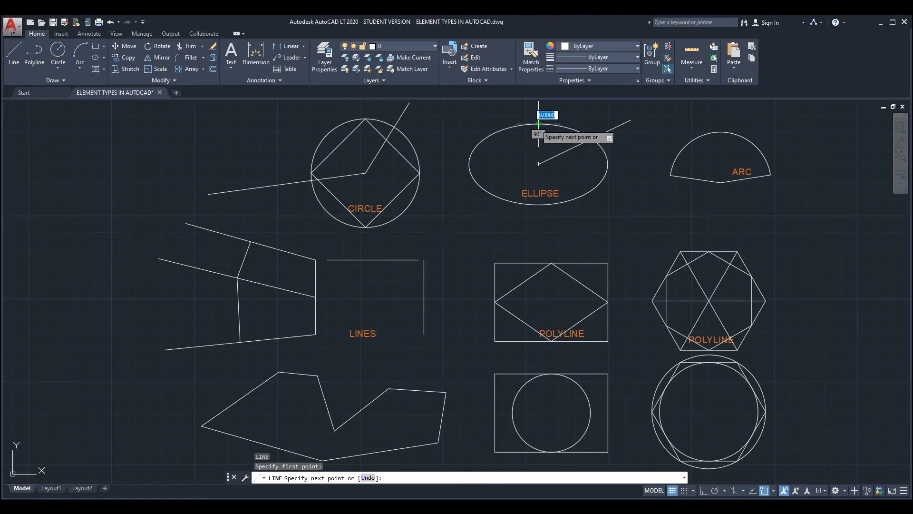
left_click(539, 205)
left_click(607, 164)
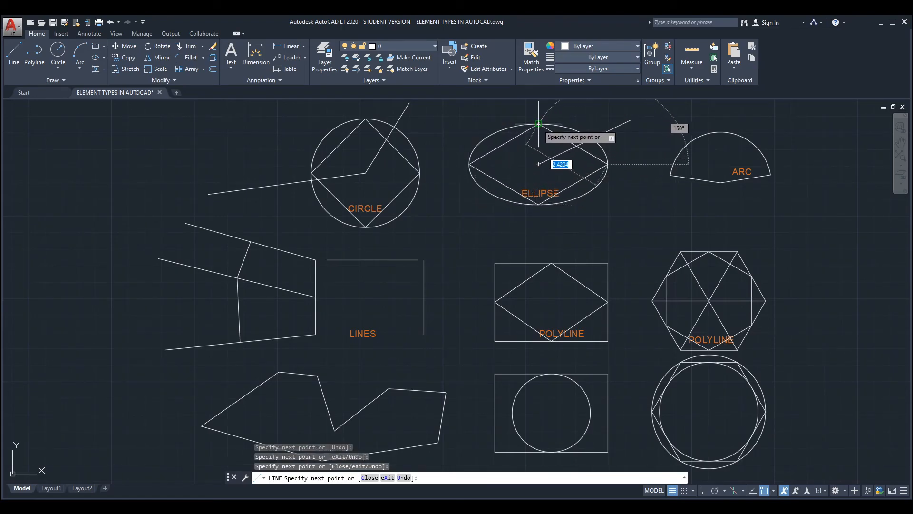
left_click(538, 124)
key("Return")
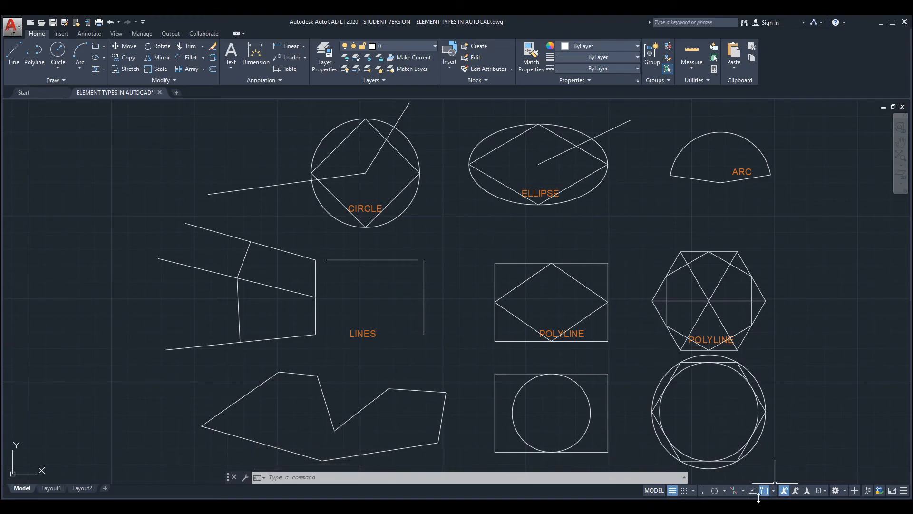
Step: Draw a long slanted line crossing the line from the circle's center and the three open-ended lines beside the LINES label
left_click(774, 490)
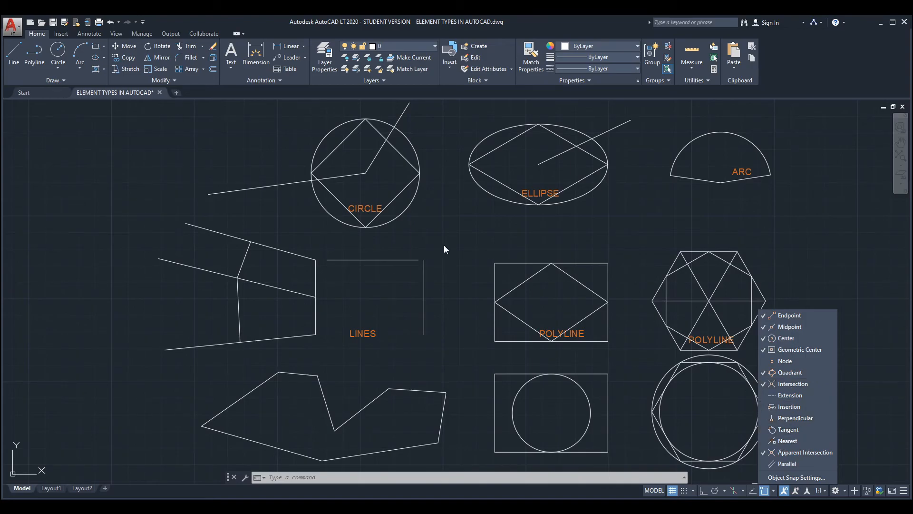
left_click(459, 230)
middle_click_drag(235, 219, 252, 213)
middle_click_drag(189, 191, 187, 195)
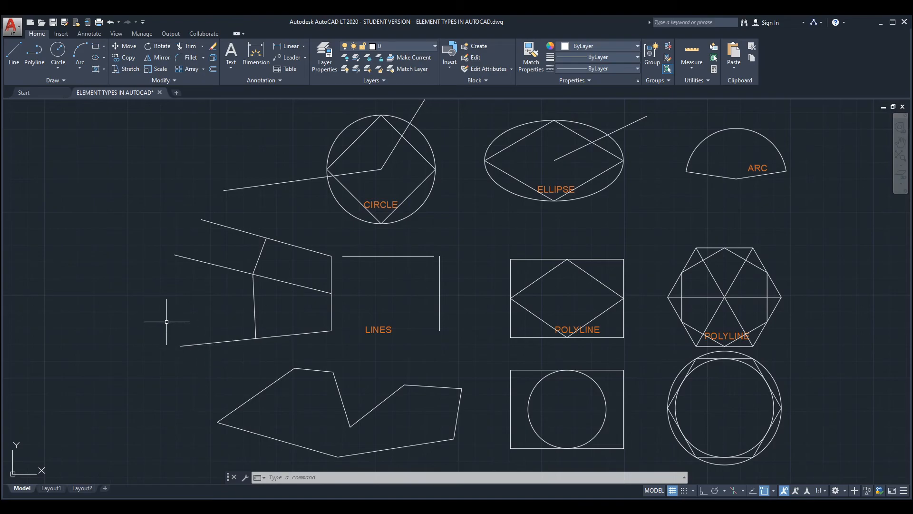
left_click(13, 52)
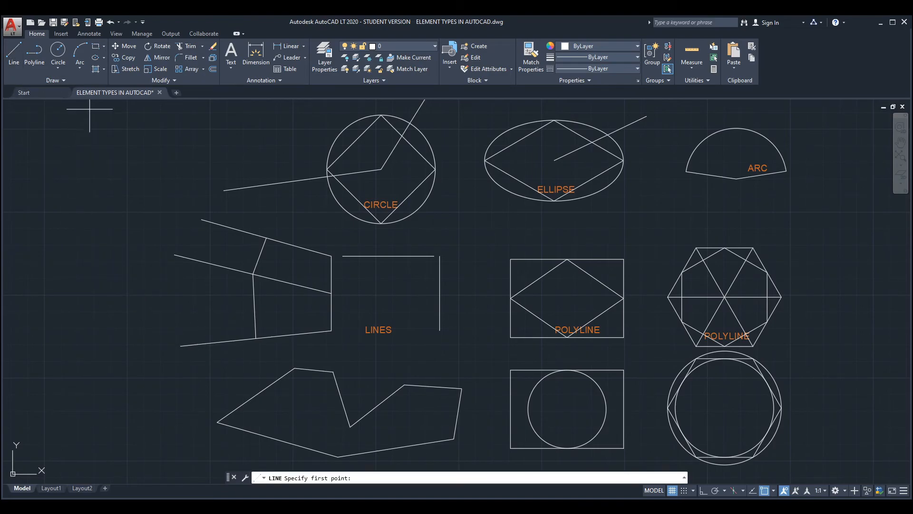
left_click(268, 132)
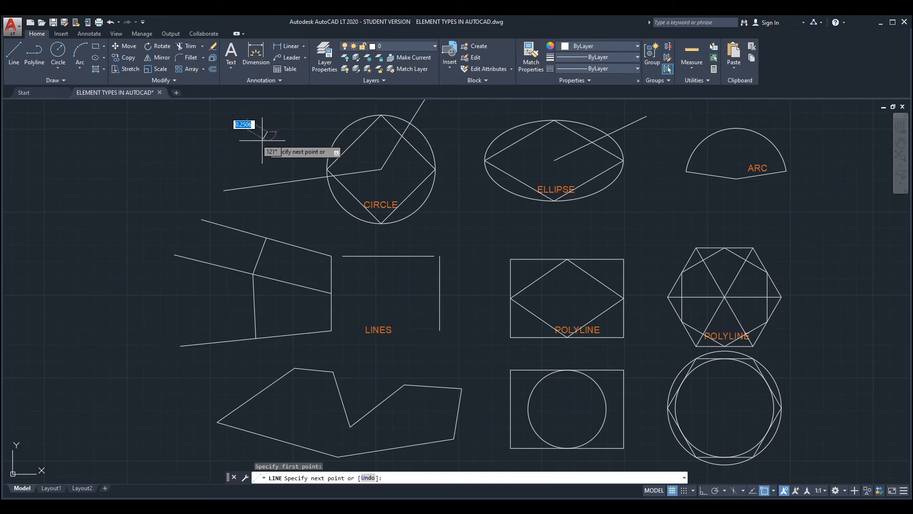
left_click(195, 391)
key("Return")
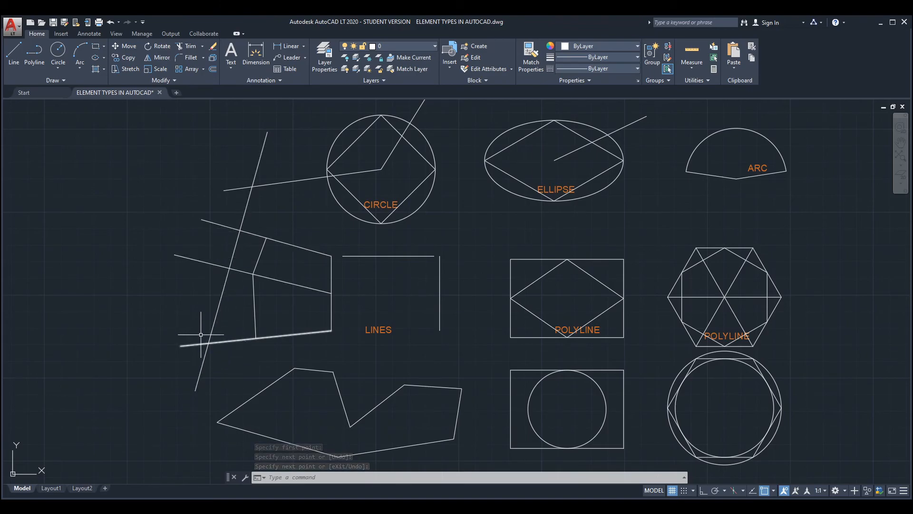
Step: Draw a zigzag chain of lines joining the slanted line's four intersections, from the lowest to the highest, with a free point between each pair
key("Return")
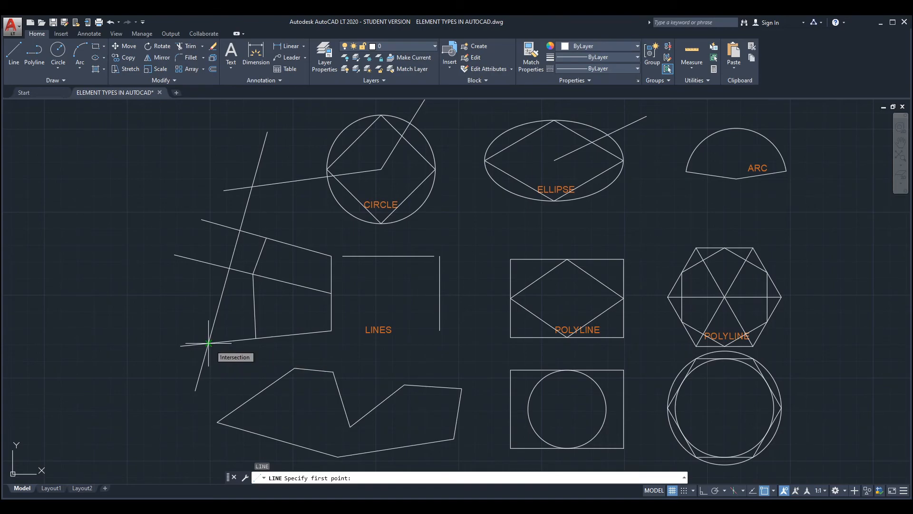
left_click(209, 342)
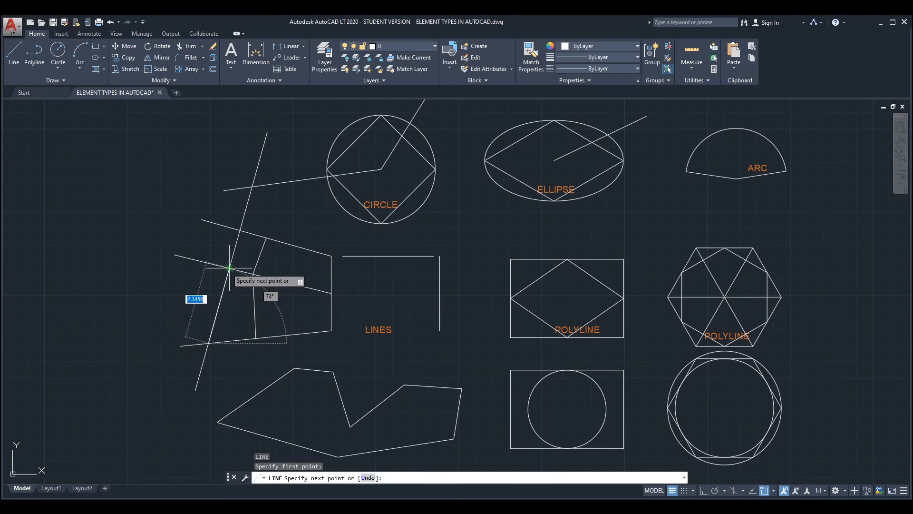
left_click(194, 291)
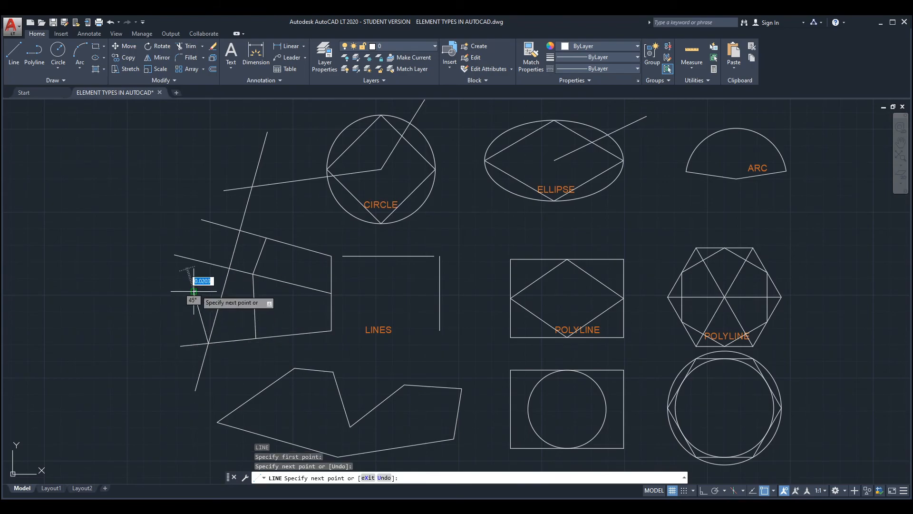
left_click(230, 268)
left_click(246, 255)
left_click(240, 230)
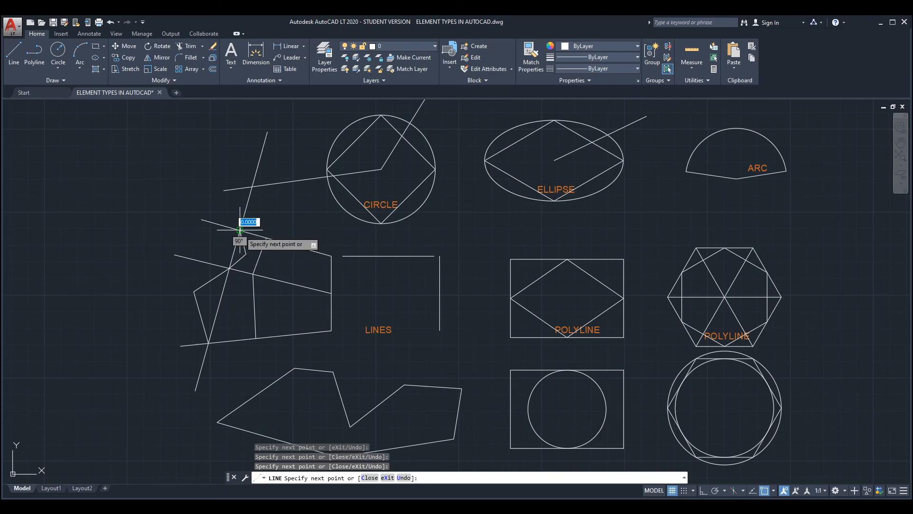
left_click(231, 165)
left_click(254, 185)
key("Return")
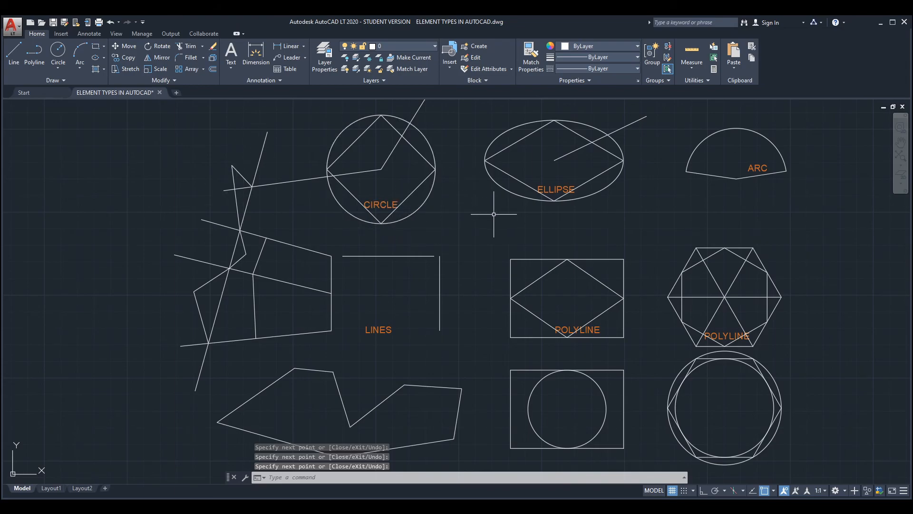
Step: Draw a slanted line across the copied rectangle and its inner circle, extending beyond both sides of the rectangle
type("l")
key("Return")
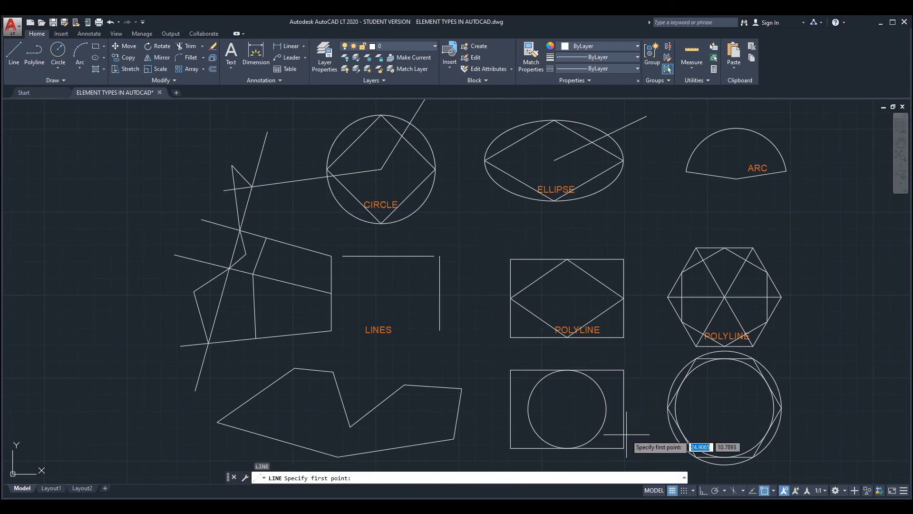
left_click(654, 369)
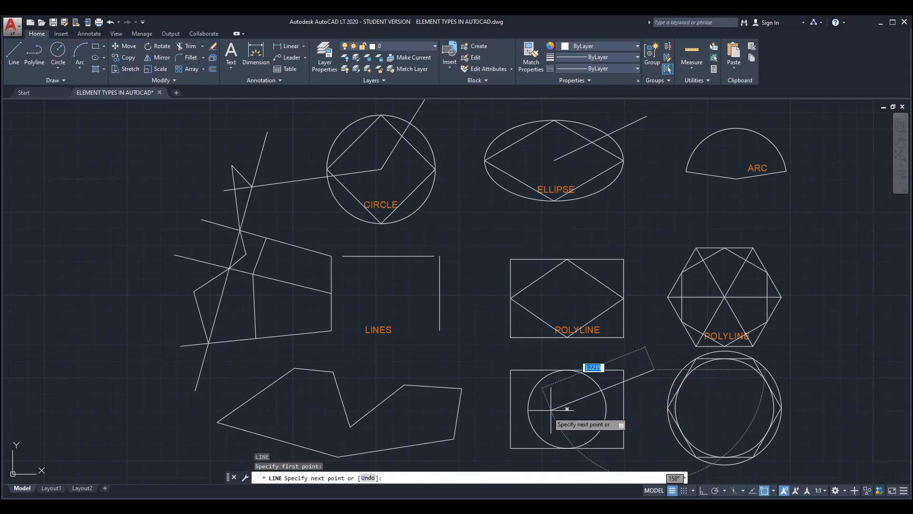
left_click(489, 439)
key("Return")
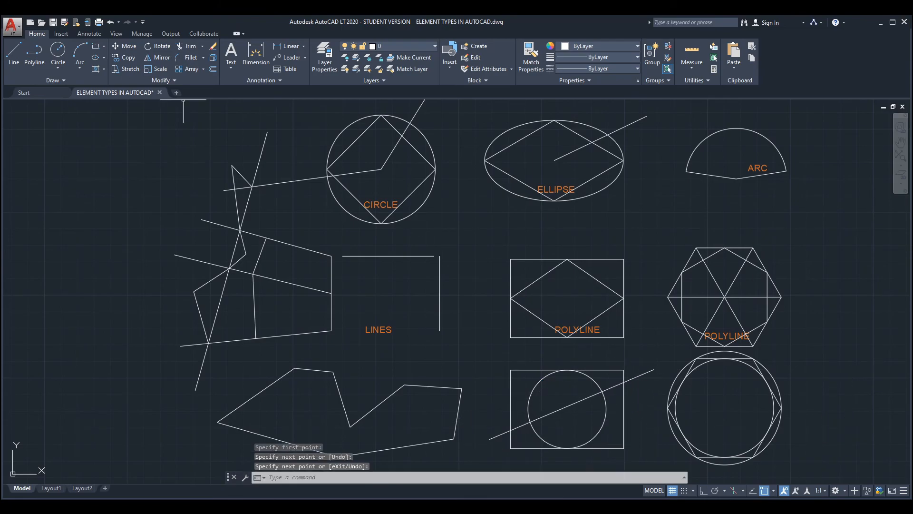
Step: Connect the slanted line's two intersections with the inner circle by two line segments meeting at a free point inside the circle's lower half
key("Return")
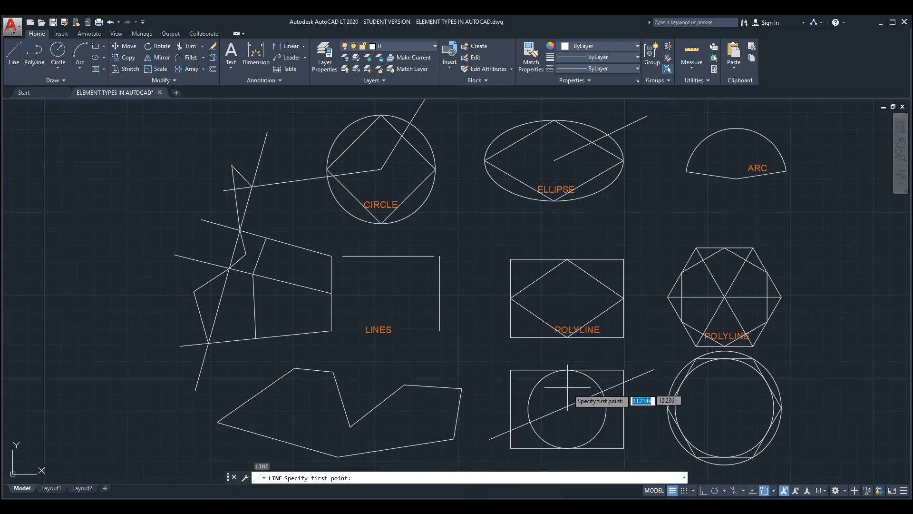
left_click(602, 391)
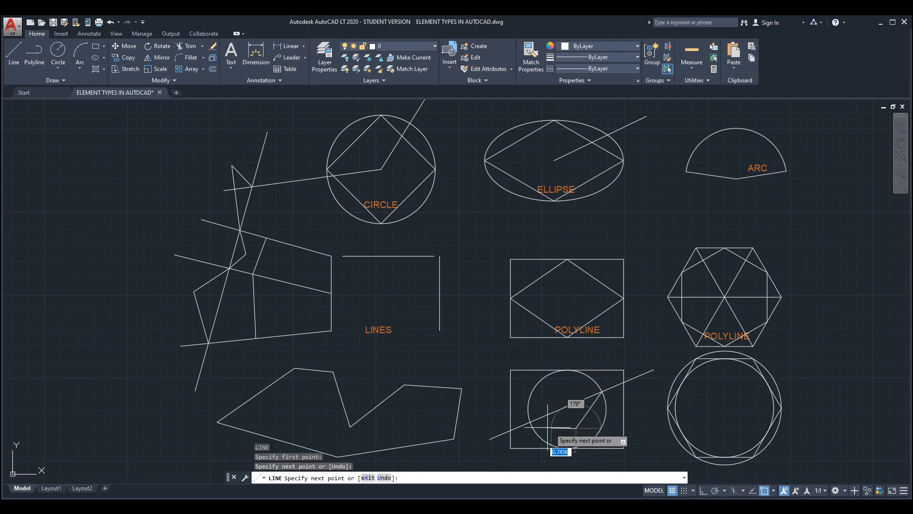
left_click(530, 423)
key("Return")
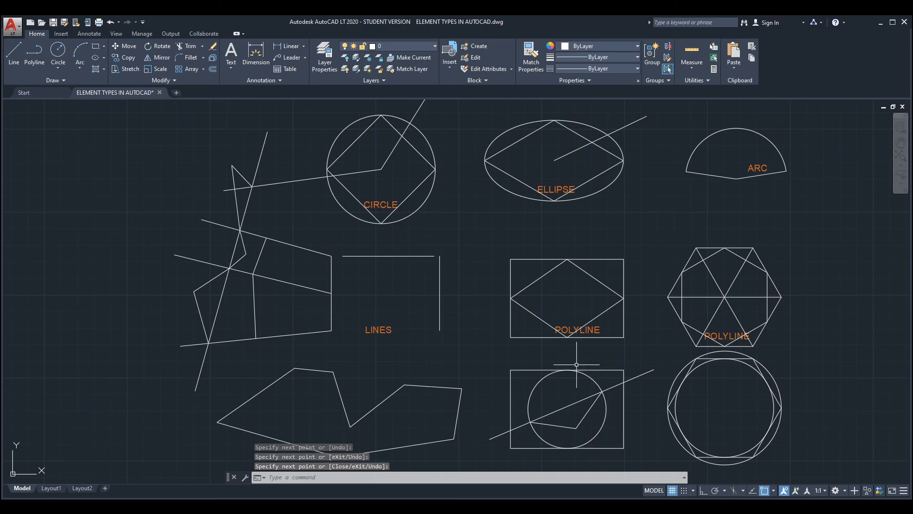
left_click(773, 491)
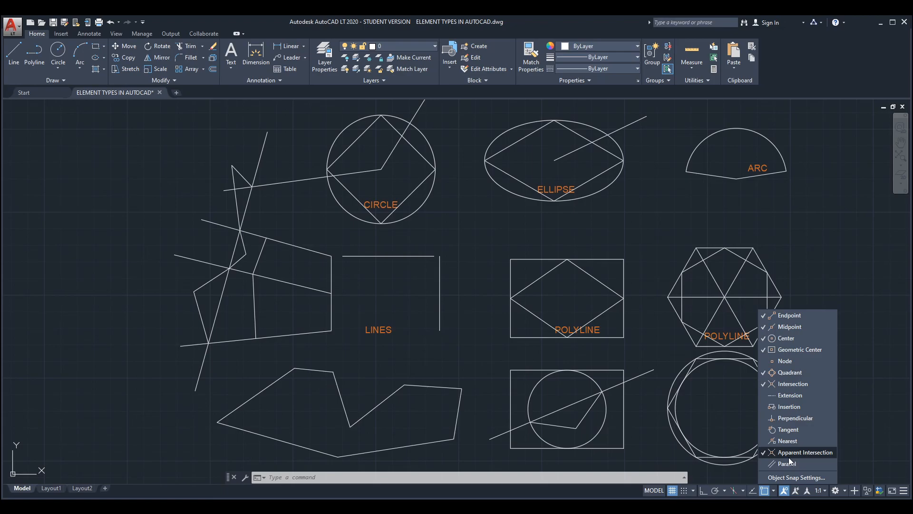
left_click(489, 220)
mouse_move(448, 224)
middle_mouse_down()
mouse_move(437, 236)
mouse_move(428, 227)
middle_mouse_up()
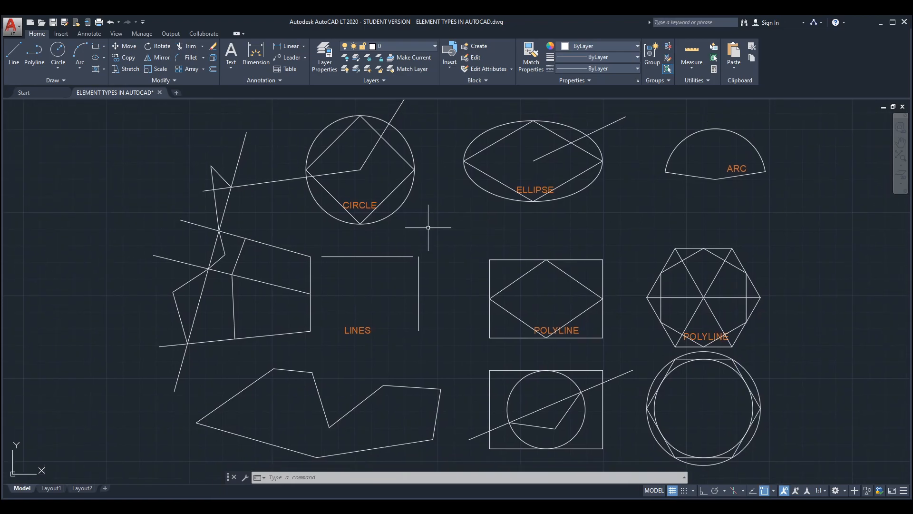